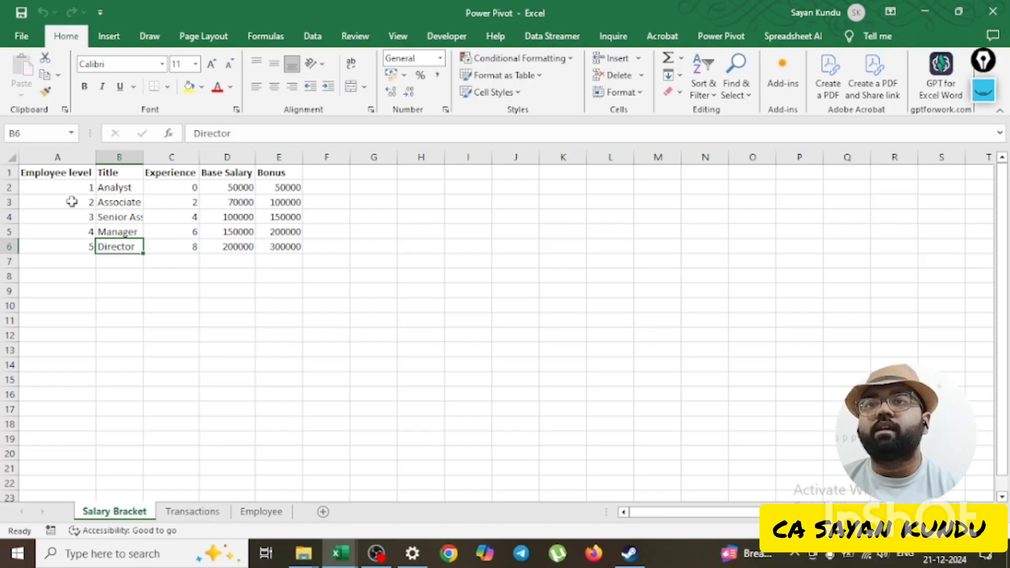
{"action": "left_click_drag", "start_coordinate": [57, 174], "coordinate": [279, 243]}
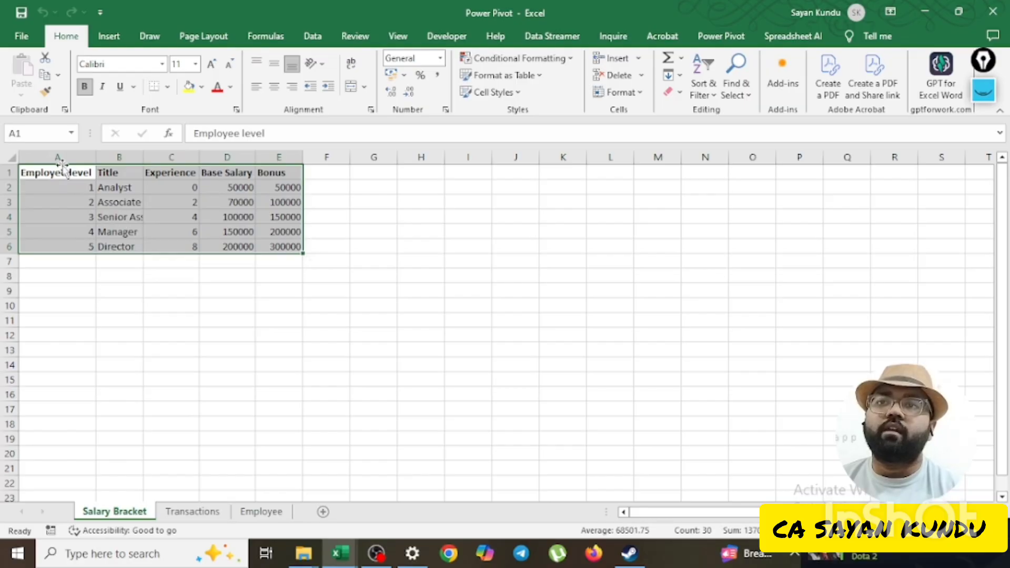
{"action": "left_click_drag", "start_coordinate": [62, 175], "coordinate": [267, 240]}
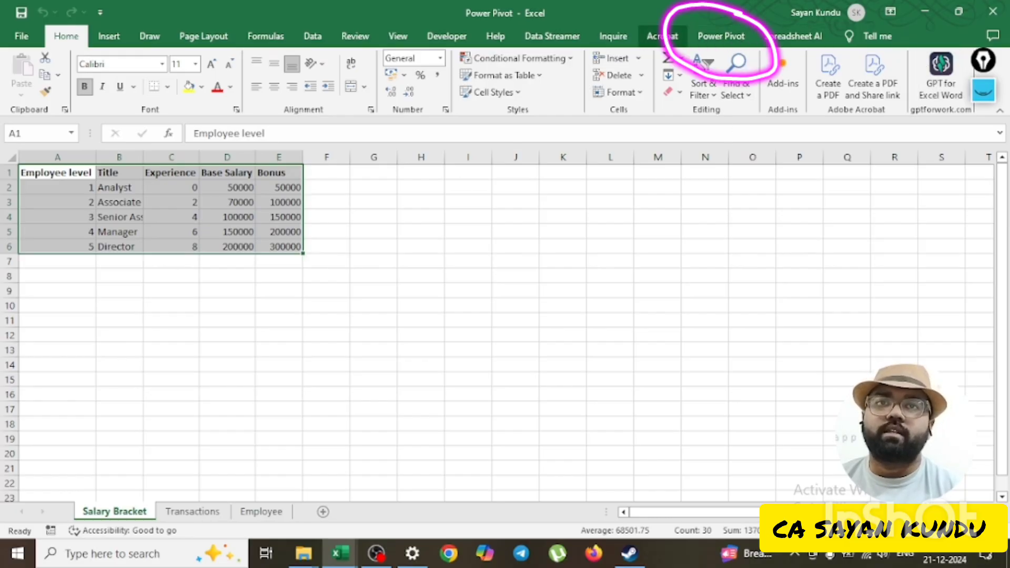
Step: Look up where COM Add-ins are managed in the Excel options, and close the options without applying anything
{"action": "left_click", "coordinate": [20, 37]}
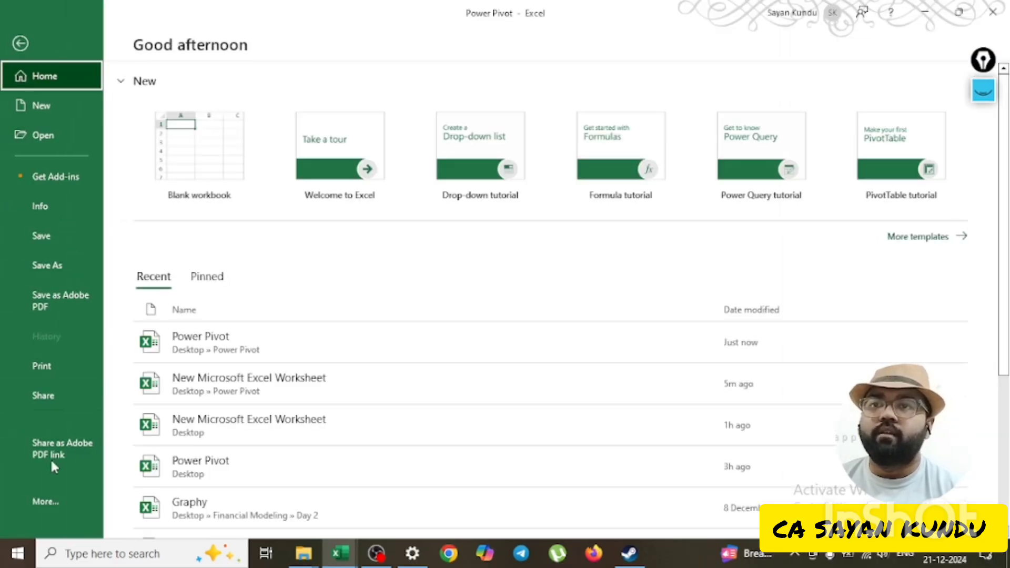
{"action": "left_click", "coordinate": [44, 501]}
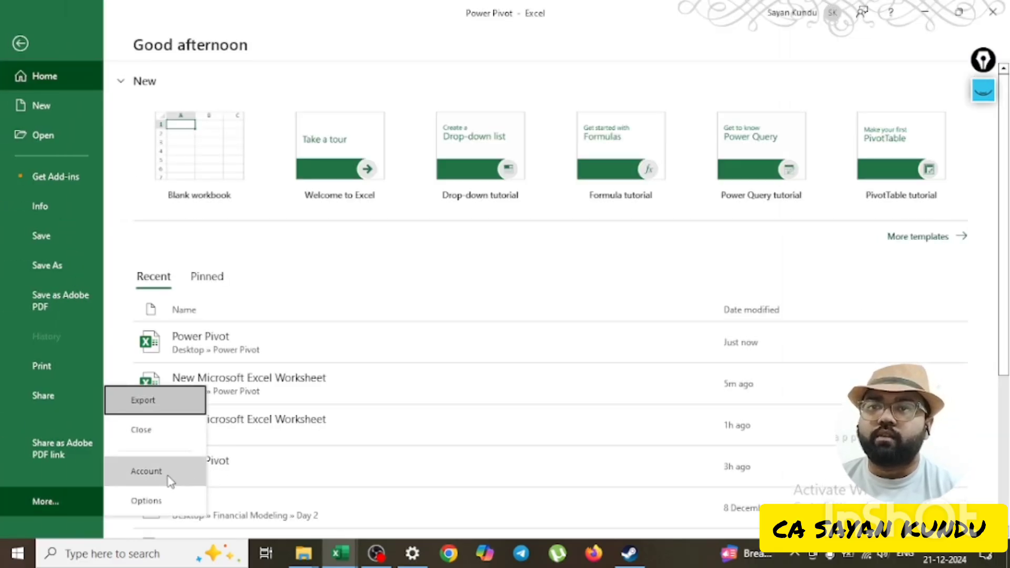
{"action": "left_click", "coordinate": [162, 500]}
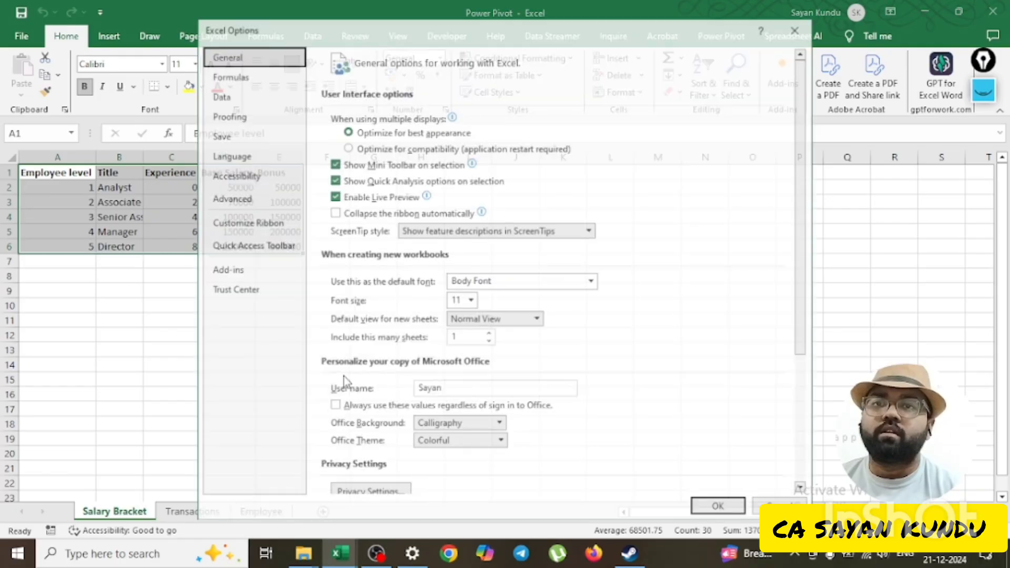
{"action": "left_click", "coordinate": [236, 270]}
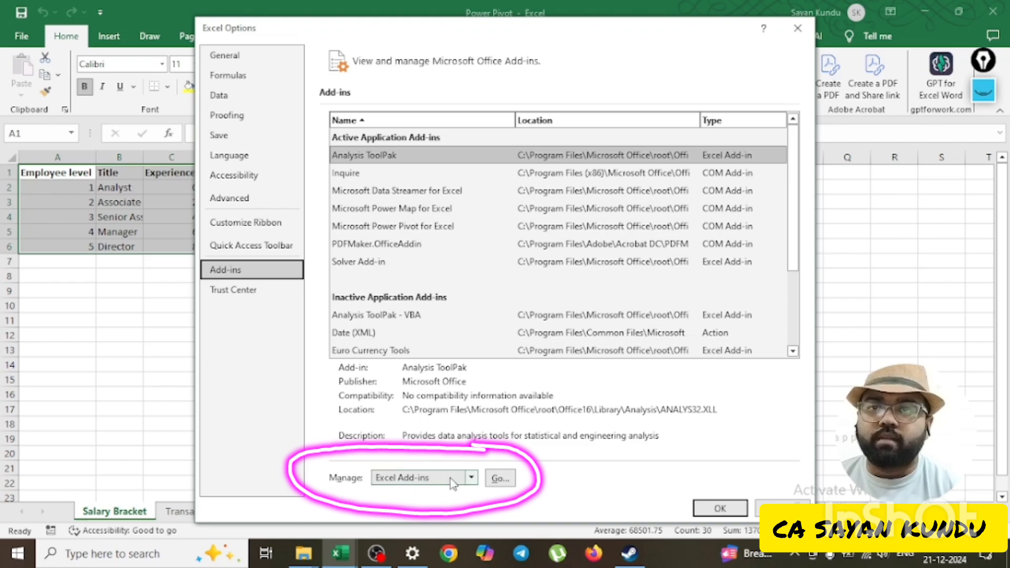
{"action": "left_click", "coordinate": [471, 479]}
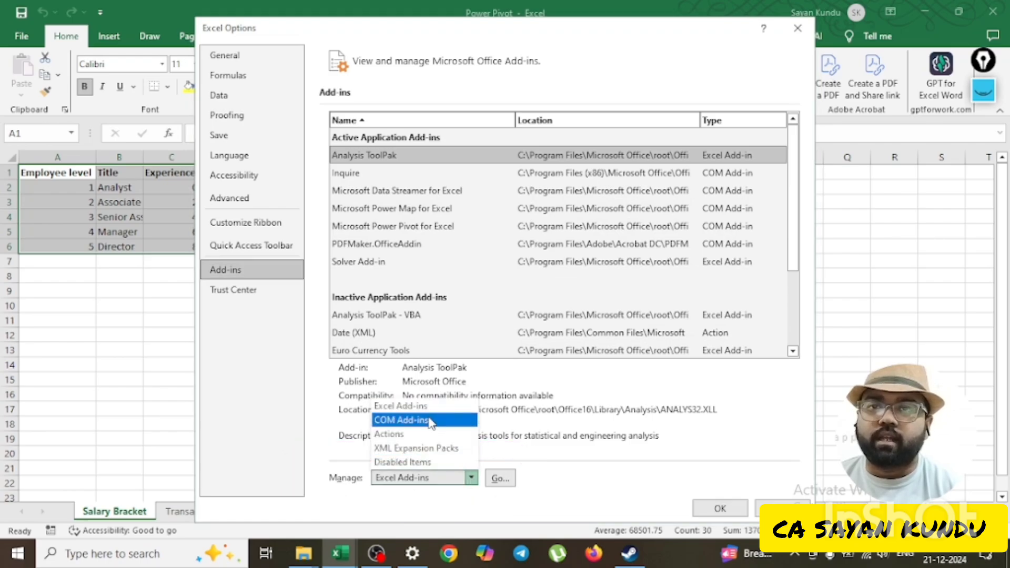
{"action": "left_click", "coordinate": [430, 421]}
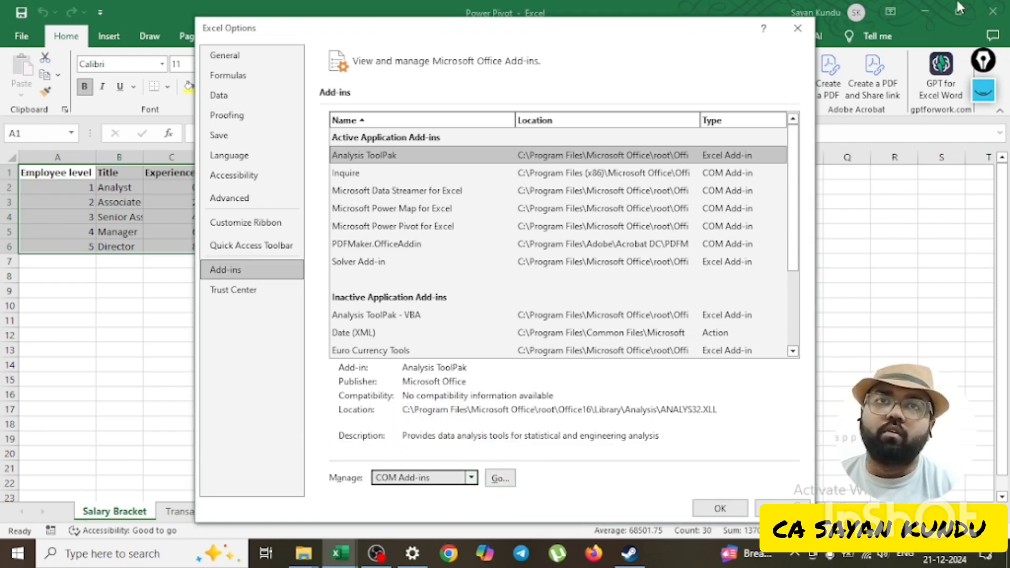
{"action": "left_click", "coordinate": [798, 28]}
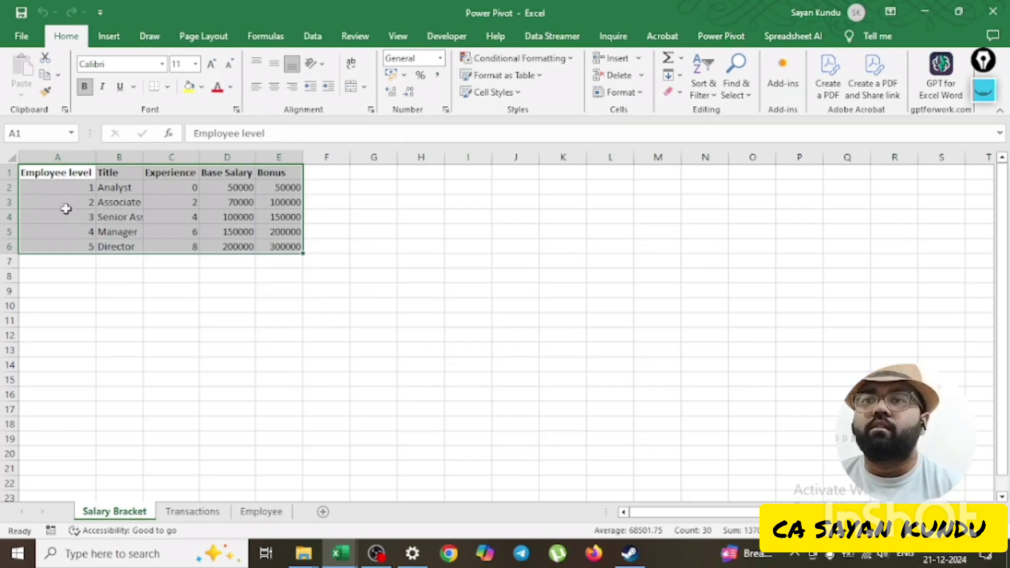
Step: Examine the columns of the Salary Bracket, Transactions and Employee sheets, including the level and staff ID fields they share
{"action": "left_click_drag", "start_coordinate": [65, 205], "coordinate": [65, 217]}
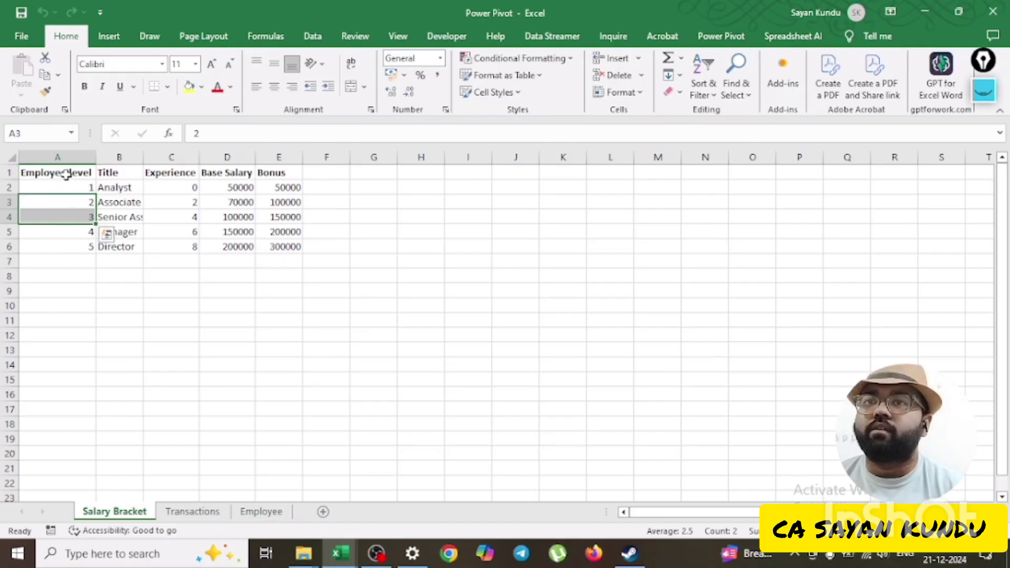
{"action": "left_click_drag", "start_coordinate": [120, 172], "coordinate": [117, 218]}
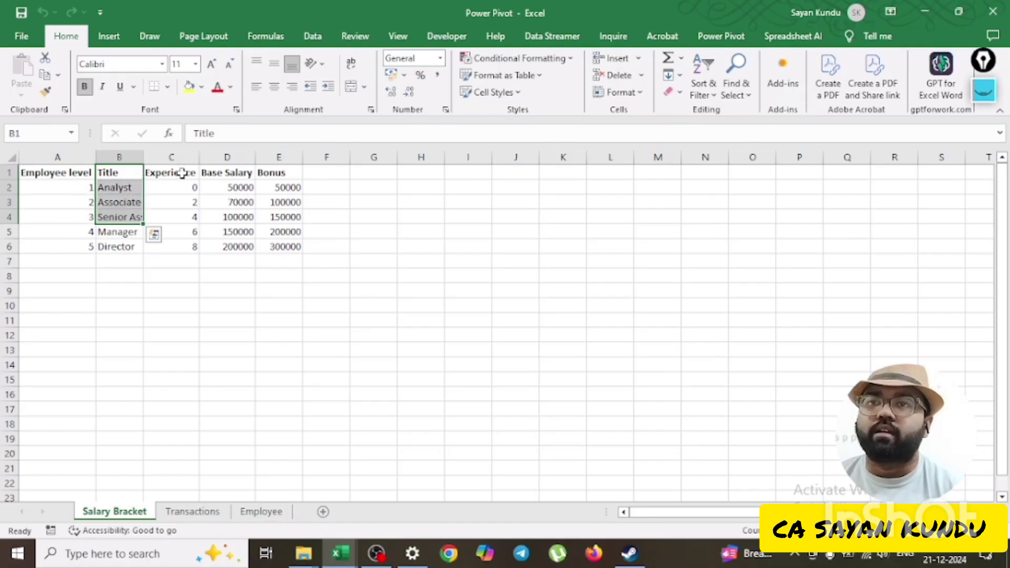
{"action": "left_click_drag", "start_coordinate": [181, 173], "coordinate": [181, 232]}
{"action": "left_click_drag", "start_coordinate": [227, 200], "coordinate": [232, 217]}
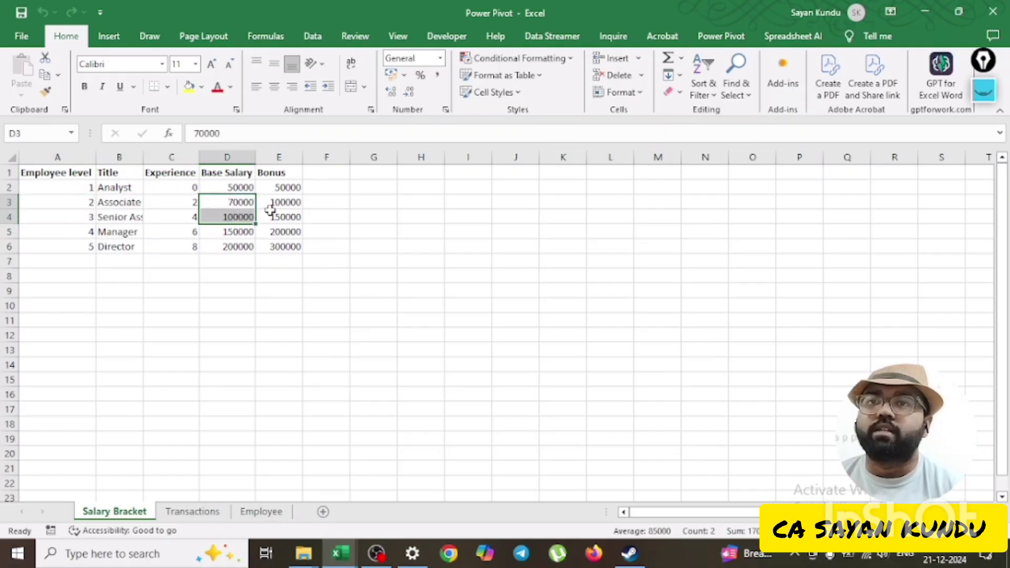
{"action": "left_click", "coordinate": [179, 515]}
{"action": "left_click", "coordinate": [46, 176]}
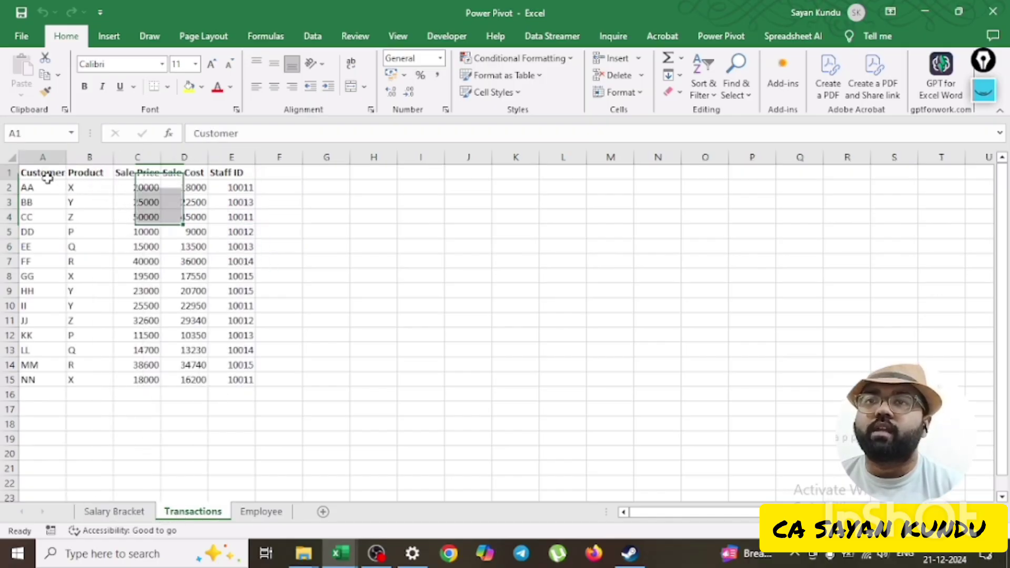
{"action": "left_click_drag", "start_coordinate": [47, 178], "coordinate": [83, 187]}
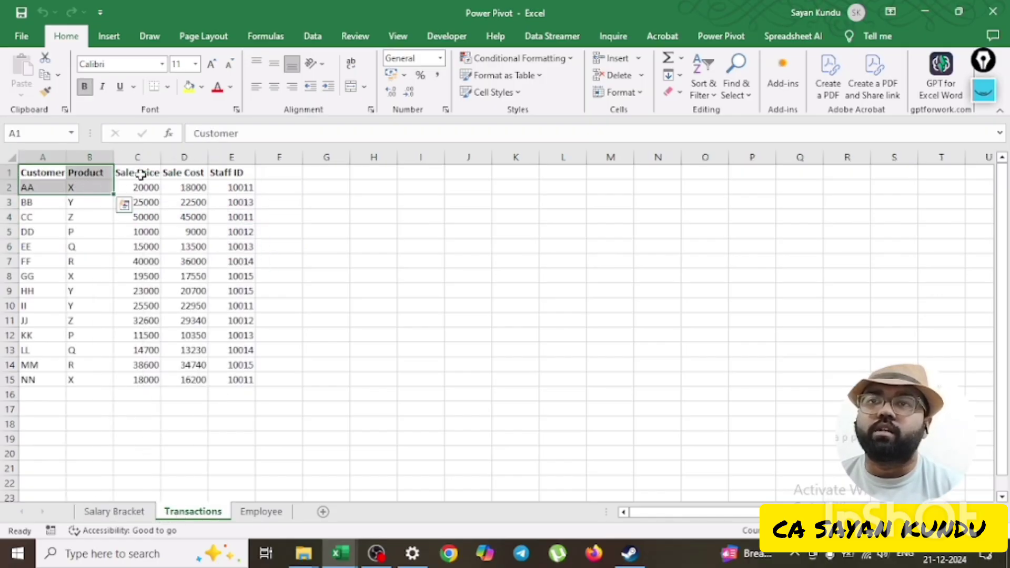
{"action": "left_click", "coordinate": [263, 512]}
{"action": "left_click_drag", "start_coordinate": [39, 175], "coordinate": [56, 216]}
{"action": "left_click", "coordinate": [86, 181]}
{"action": "left_click_drag", "start_coordinate": [87, 181], "coordinate": [90, 203]}
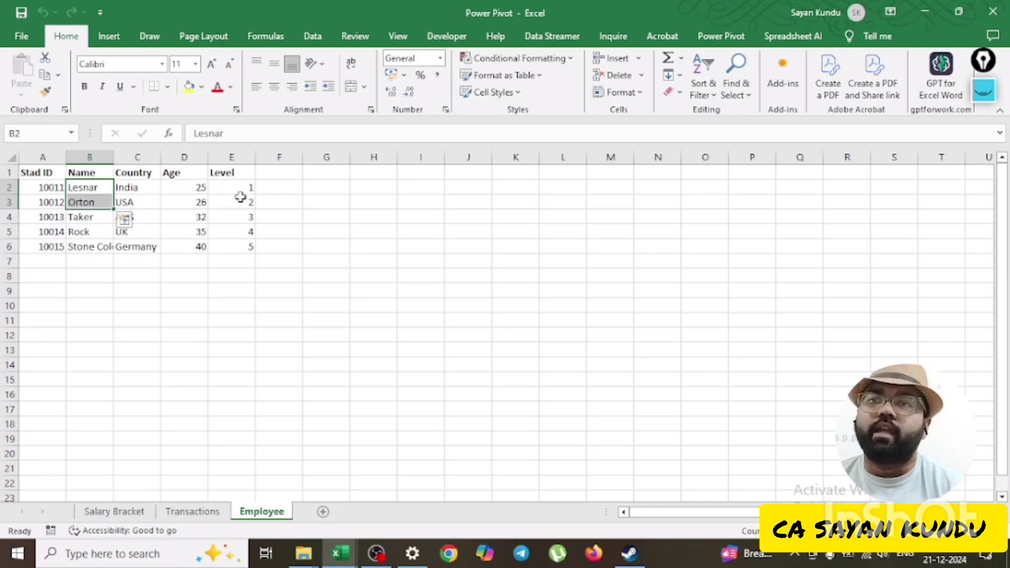
{"action": "left_click", "coordinate": [107, 514]}
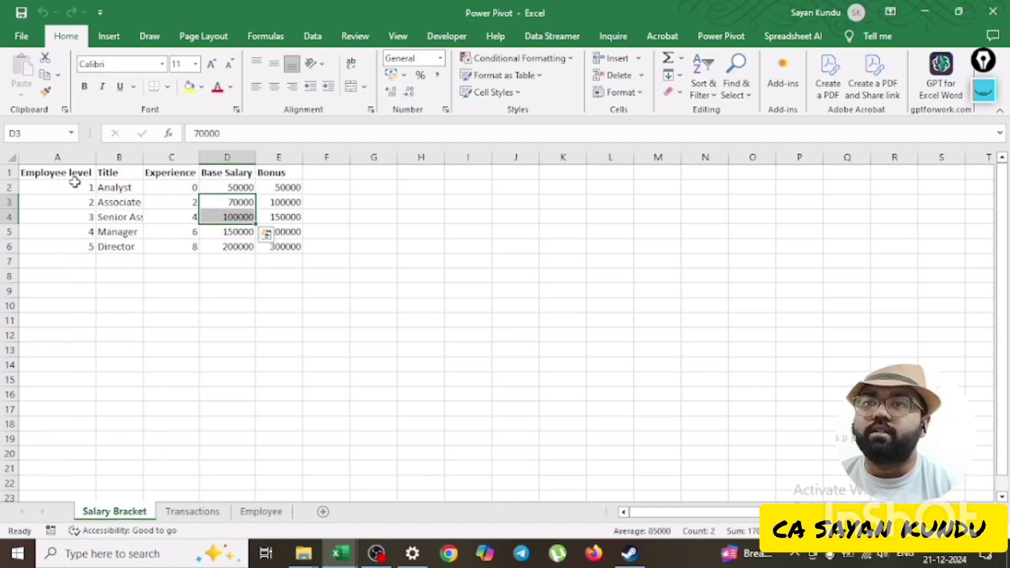
{"action": "left_click_drag", "start_coordinate": [75, 176], "coordinate": [79, 246]}
{"action": "left_click", "coordinate": [337, 304]}
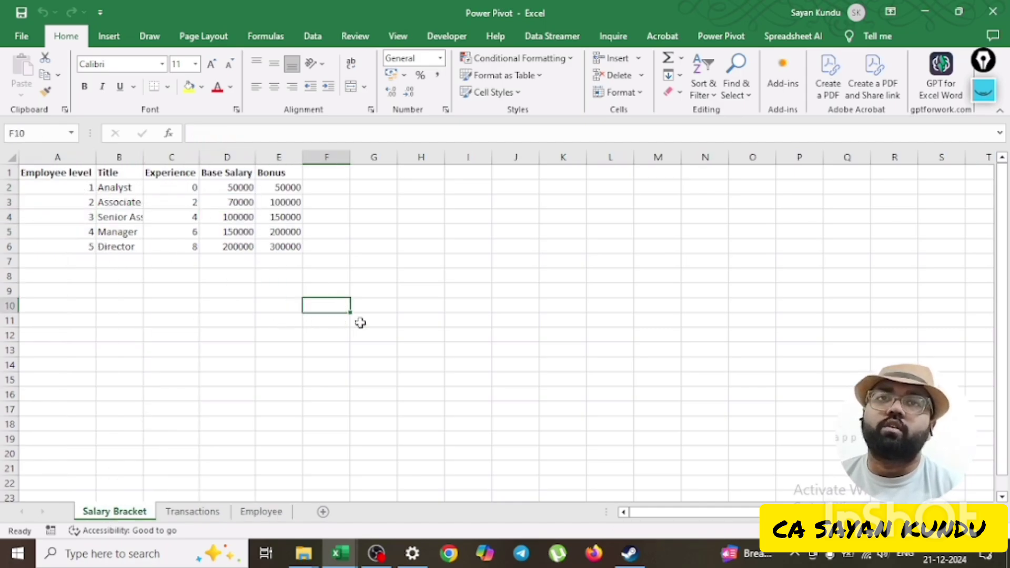
{"action": "left_click", "coordinate": [473, 320]}
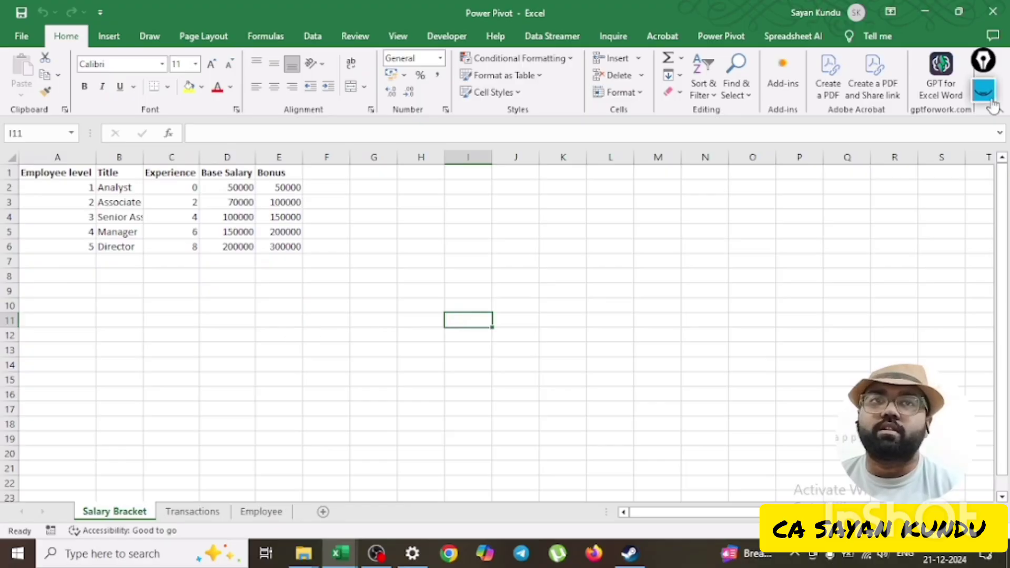
Step: Close the source workbook and start an external data import from an Excel file into the blank workbook's Power Pivot data model
{"action": "left_click", "coordinate": [991, 14]}
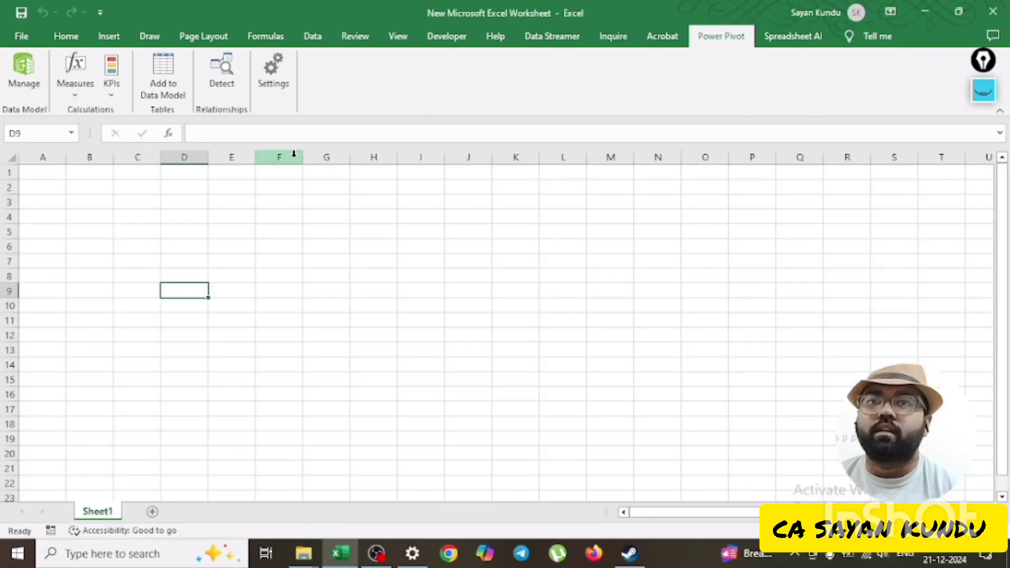
{"action": "left_click", "coordinate": [374, 263]}
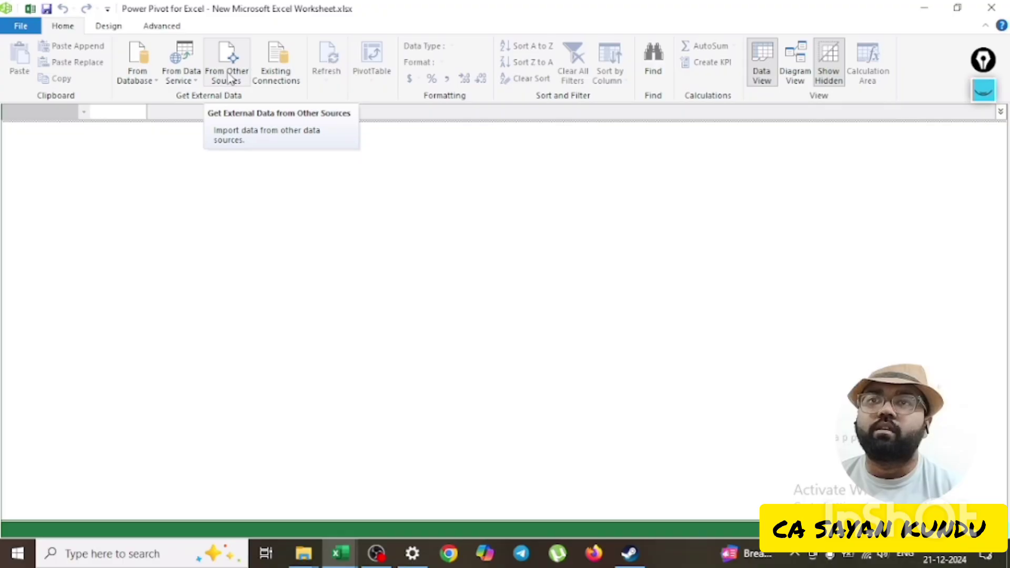
{"action": "left_click", "coordinate": [229, 78]}
{"action": "scroll", "coordinate": [402, 256], "scroll_direction": "down", "scroll_amount": 5}
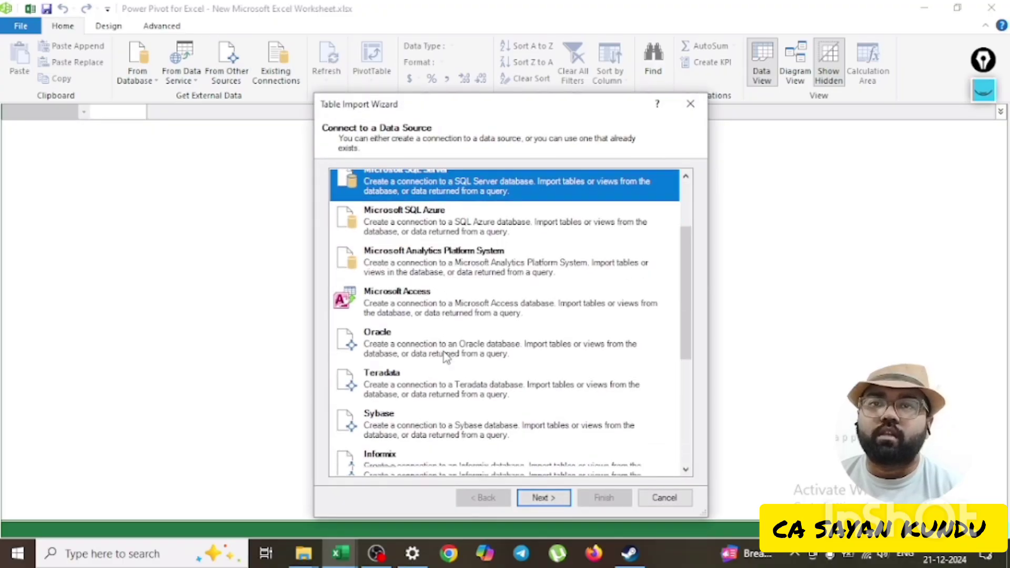
{"action": "left_click", "coordinate": [387, 410]}
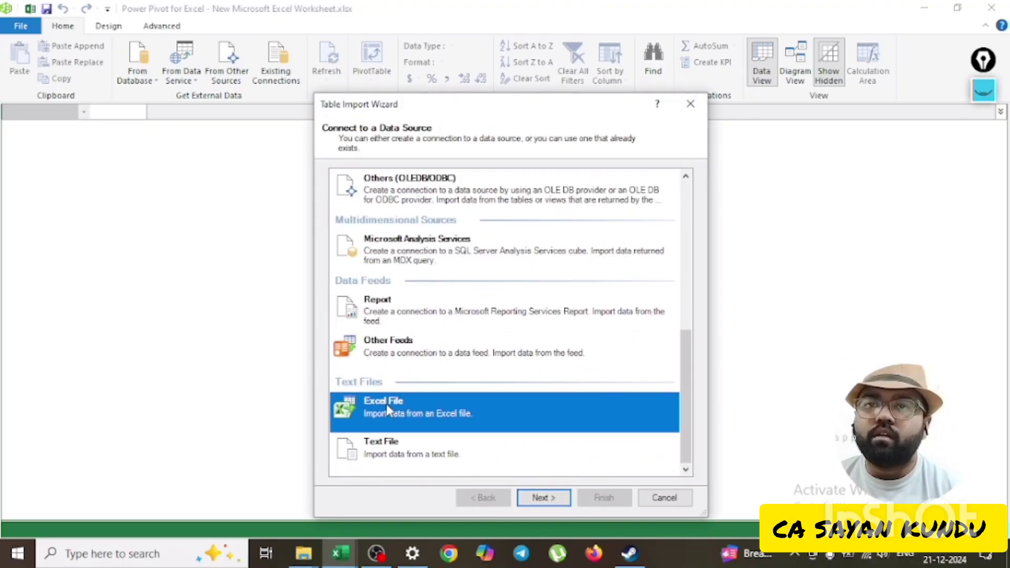
{"action": "left_click", "coordinate": [526, 498]}
Step: Connect to the Power Pivot workbook in the Desktop's Power Pivot folder, using the first row as column headers
{"action": "left_click", "coordinate": [596, 199]}
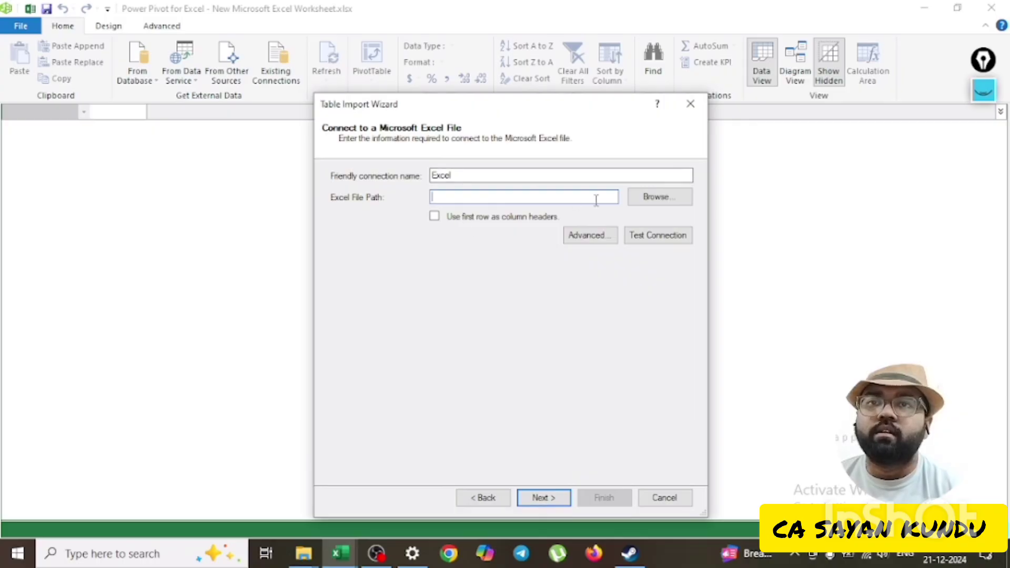
{"action": "left_click", "coordinate": [655, 198]}
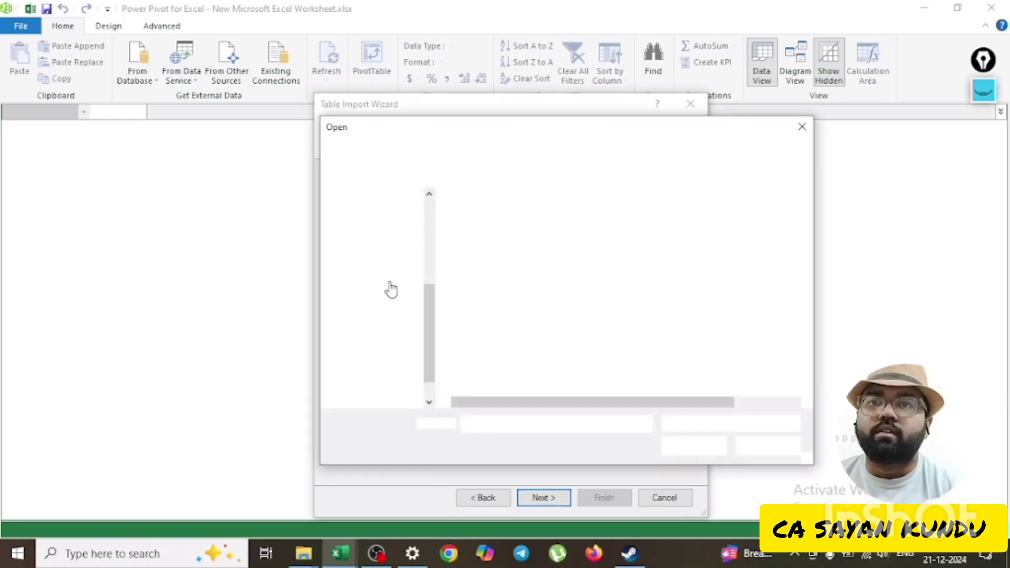
{"action": "left_click", "coordinate": [522, 235]}
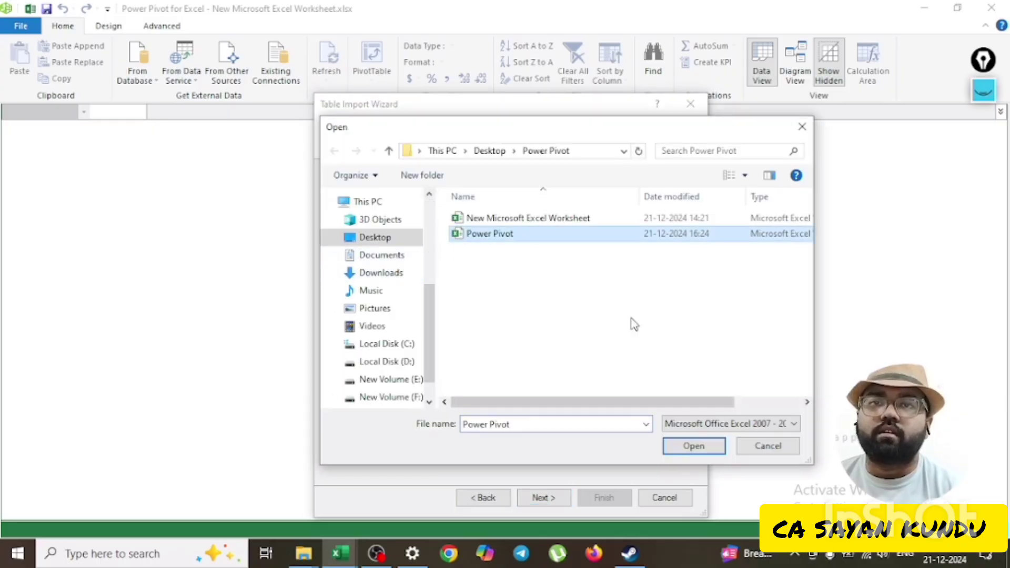
{"action": "left_click", "coordinate": [694, 445]}
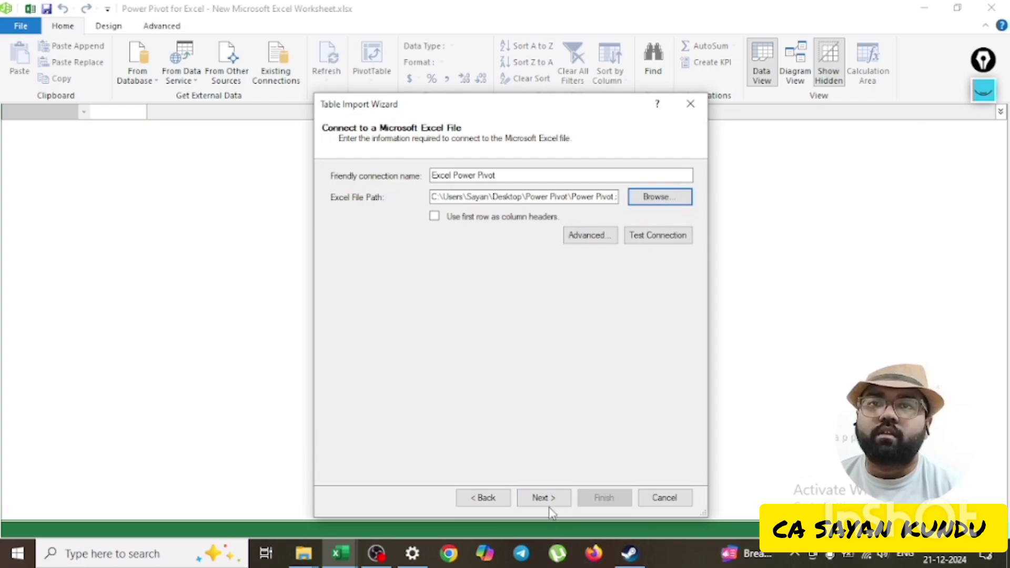
{"action": "left_click", "coordinate": [434, 217]}
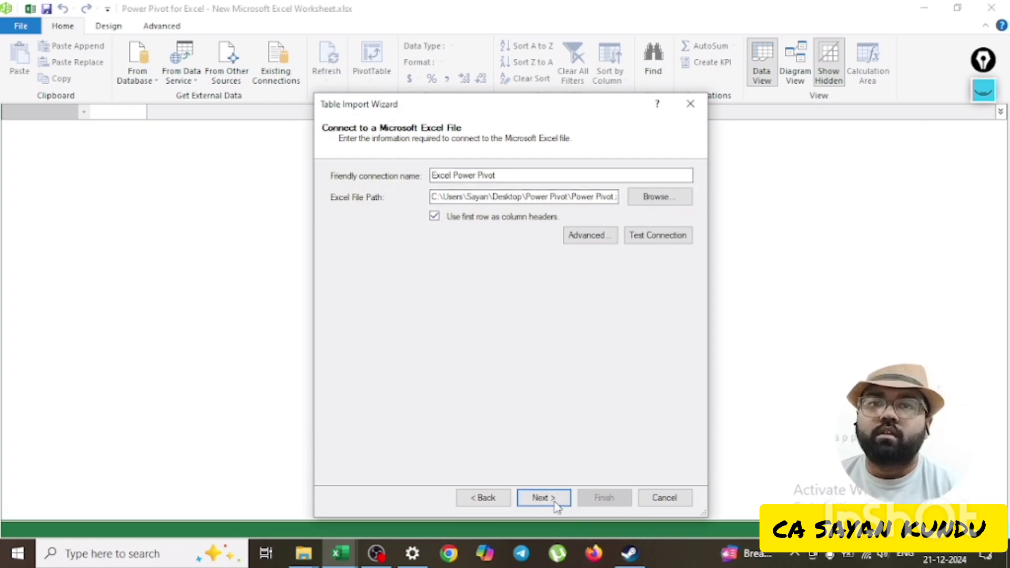
{"action": "left_click", "coordinate": [543, 497]}
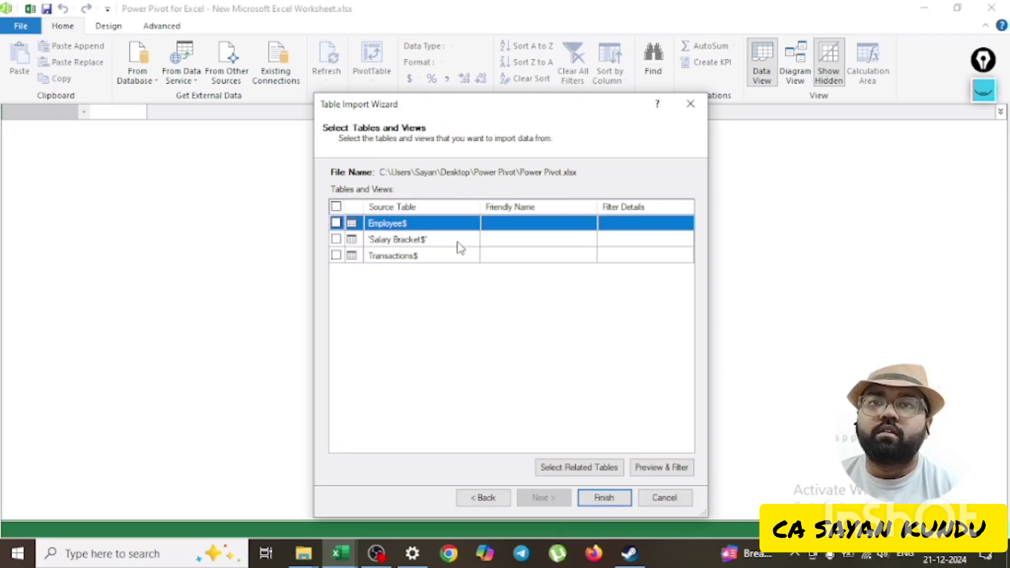
Step: Import all source tables, Employee, Salary Bracket and Transactions, into the data model and close the wizard
{"action": "left_click", "coordinate": [336, 206]}
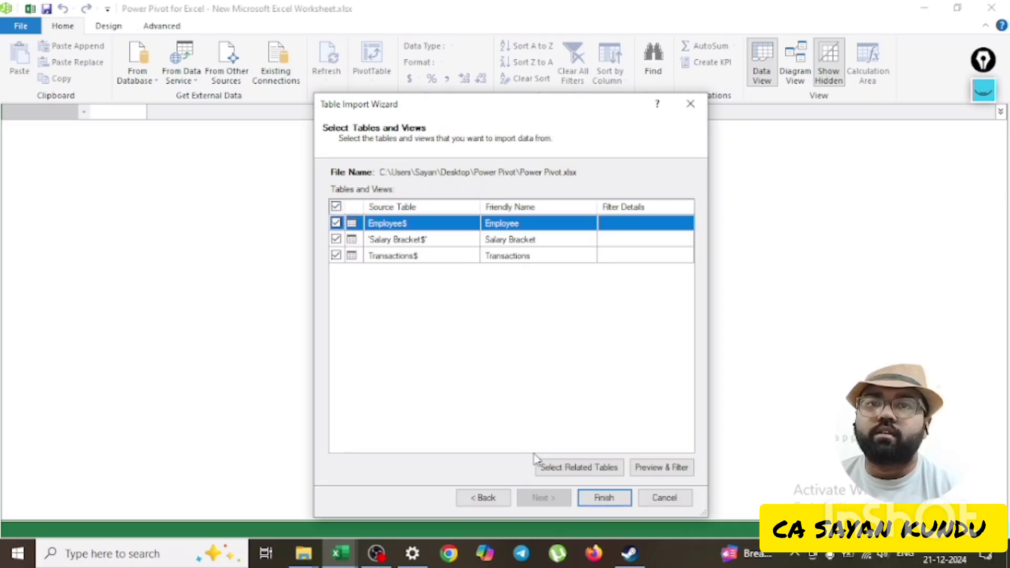
{"action": "left_click", "coordinate": [605, 498]}
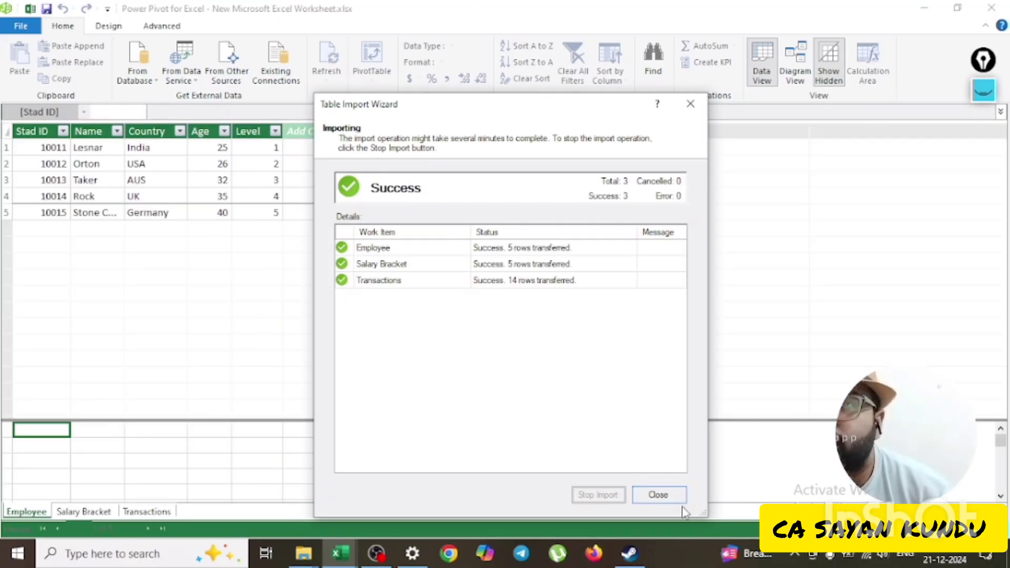
{"action": "left_click", "coordinate": [658, 495]}
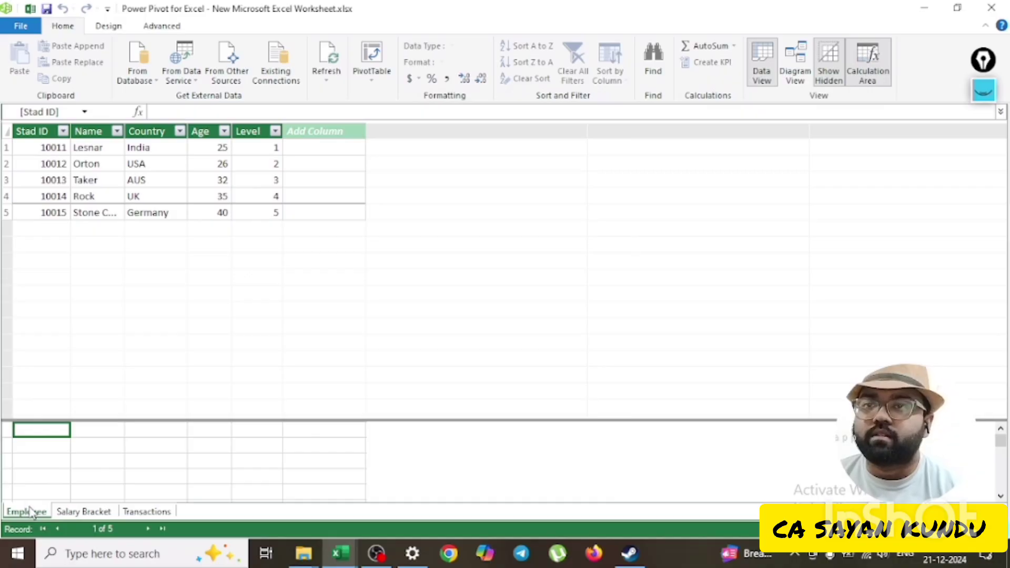
Step: Look through the imported Salary Bracket, Transactions and Employee tables, and show the data model as a diagram
{"action": "left_click", "coordinate": [82, 511]}
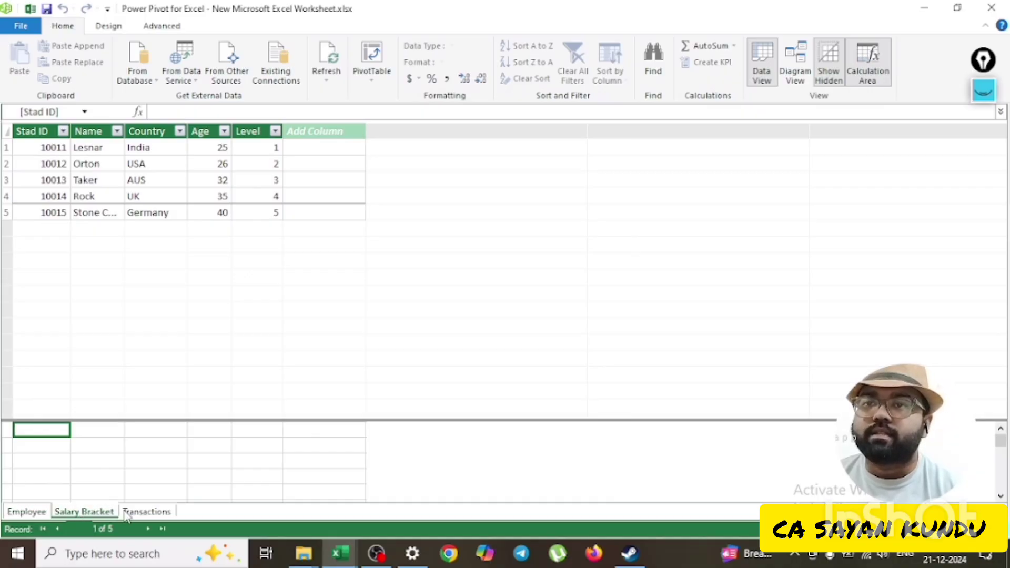
{"action": "left_click", "coordinate": [141, 512]}
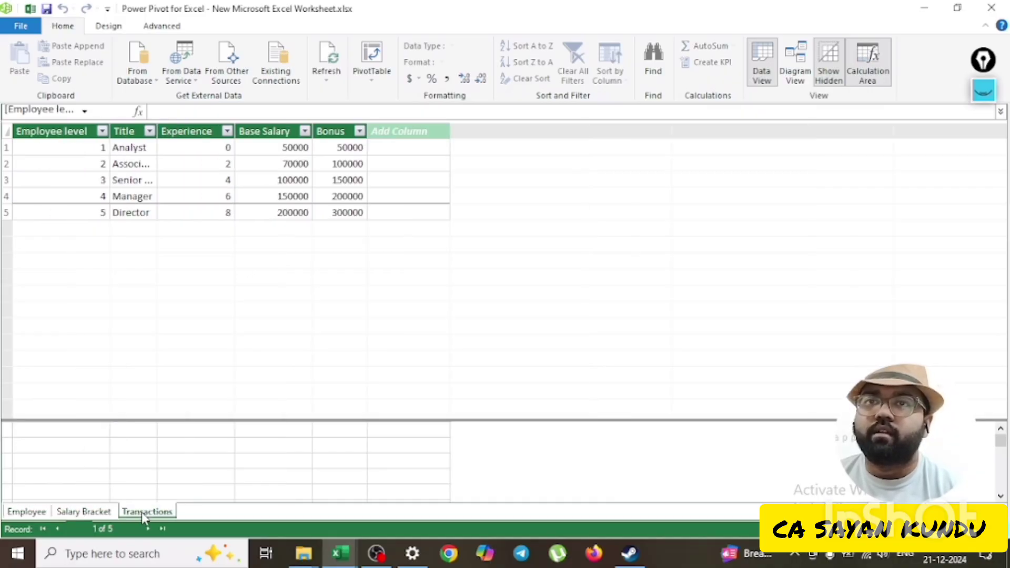
{"action": "left_click", "coordinate": [26, 511]}
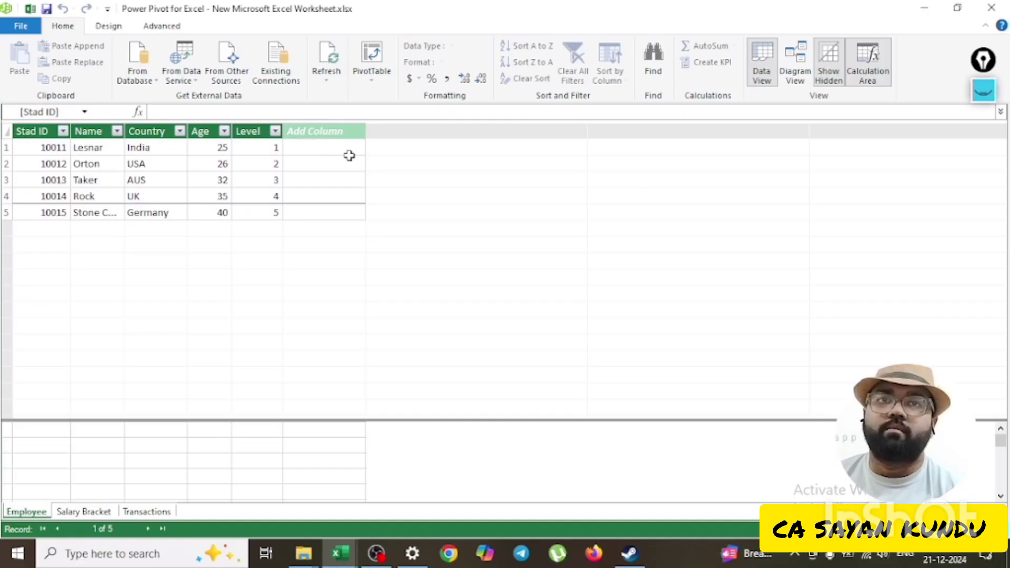
{"action": "left_click", "coordinate": [796, 57]}
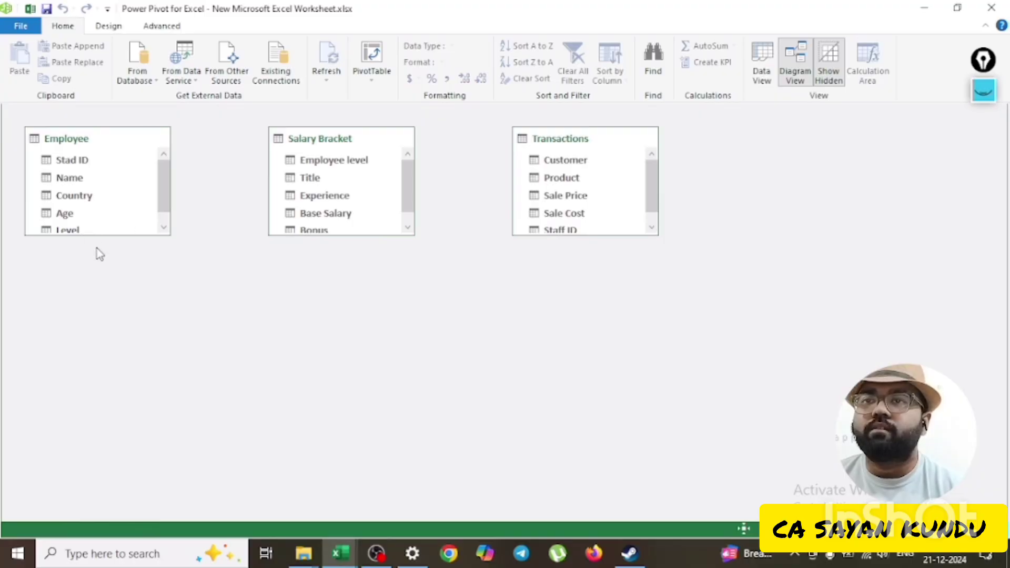
Step: Enlarge the Employee, Salary Bracket and Transactions boxes in the diagram vertically so that each one shows its full field list
{"action": "left_click_drag", "start_coordinate": [104, 306], "coordinate": [103, 310]}
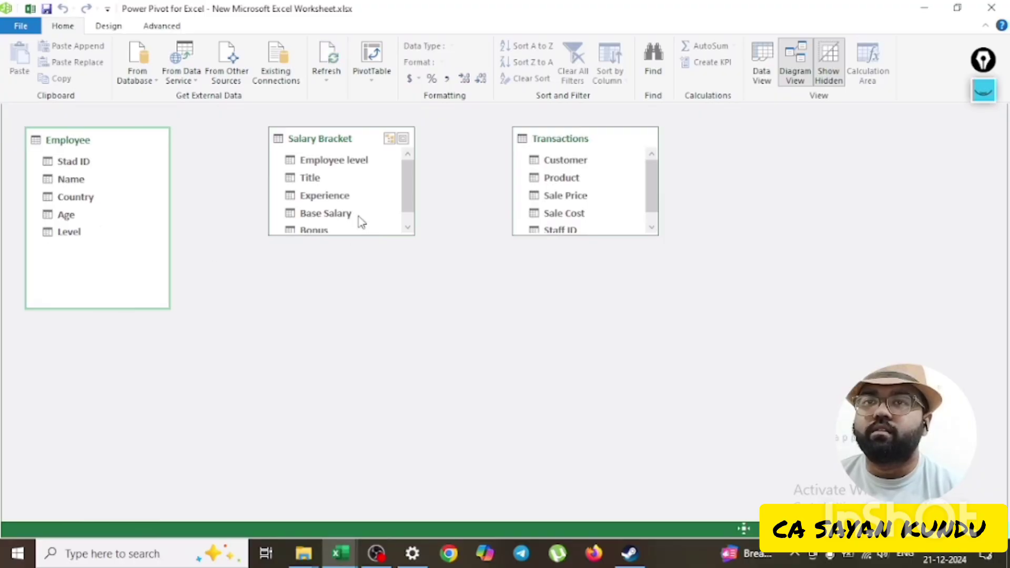
{"action": "left_click_drag", "start_coordinate": [349, 236], "coordinate": [349, 315]}
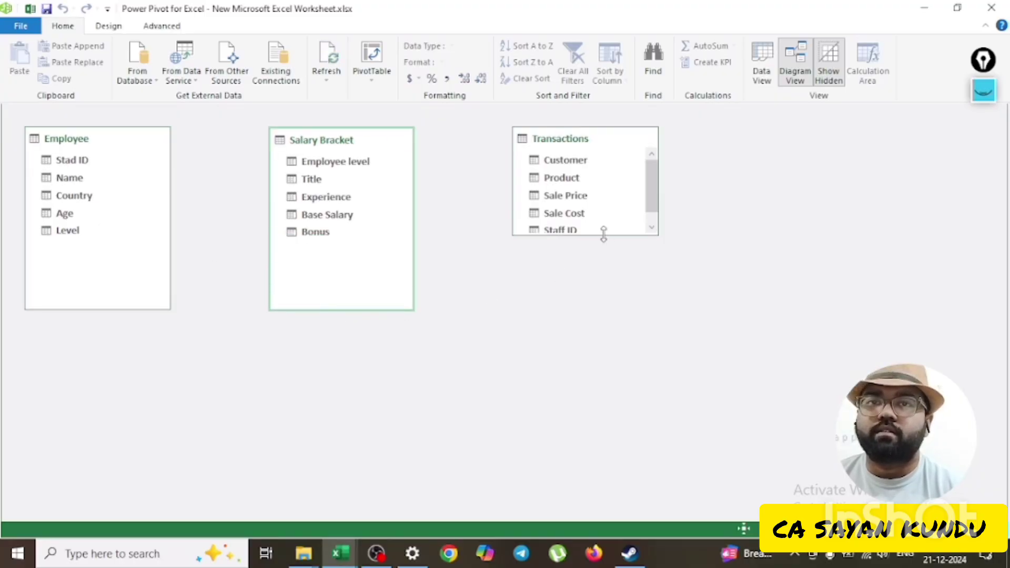
{"action": "left_click_drag", "start_coordinate": [600, 235], "coordinate": [594, 305]}
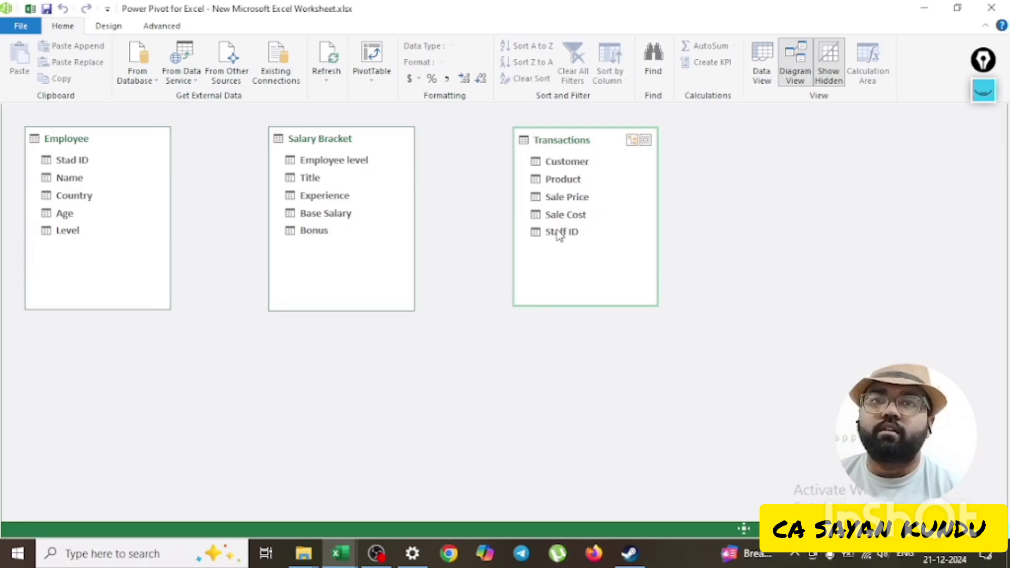
Step: Create relationships from Employee's Stad ID to Transactions' Staff ID and from Employee's Level to Salary Bracket's Employee level
{"action": "left_click", "coordinate": [67, 164]}
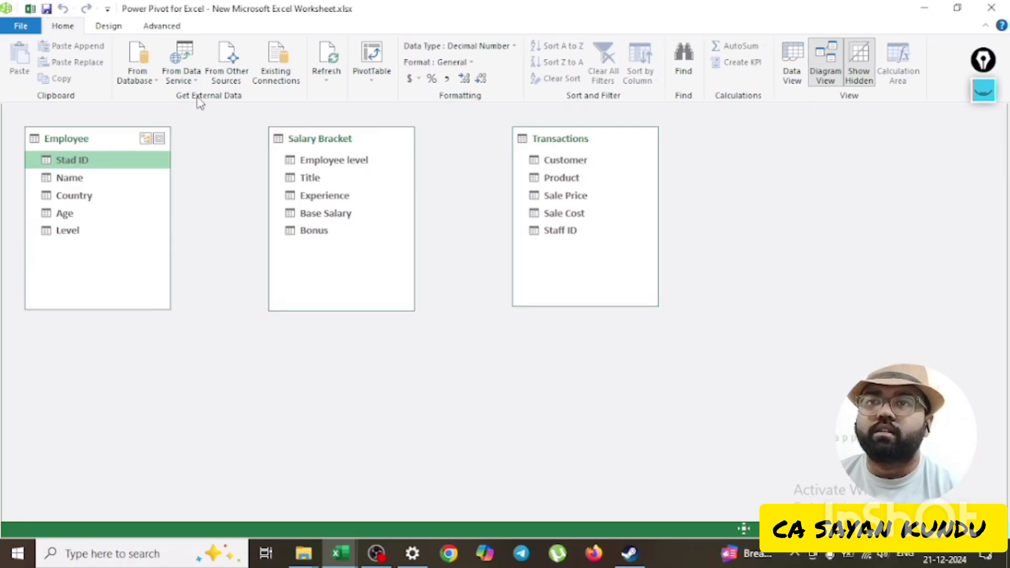
{"action": "left_click_drag", "start_coordinate": [87, 163], "coordinate": [557, 226]}
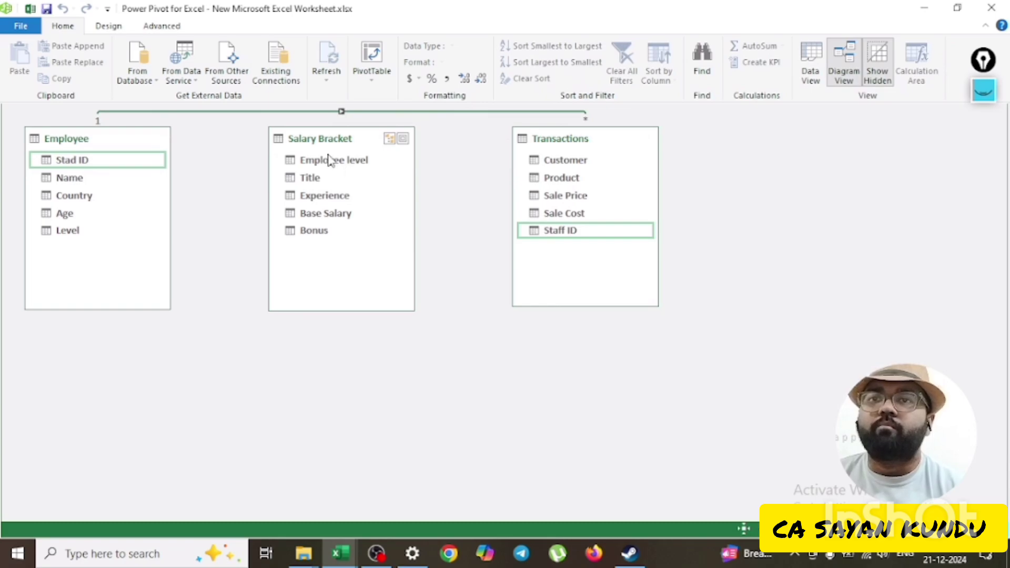
{"action": "left_click_drag", "start_coordinate": [70, 235], "coordinate": [302, 168]}
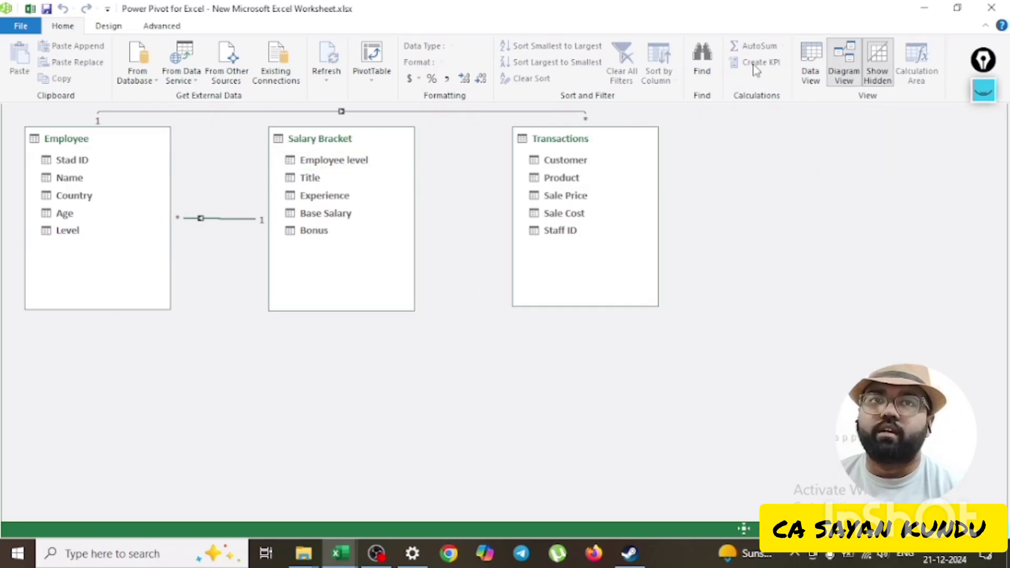
Step: Return to the data grid and add a calculated column to the Transactions table that subtracts Sale Cost from Sale Price
{"action": "left_click", "coordinate": [809, 62]}
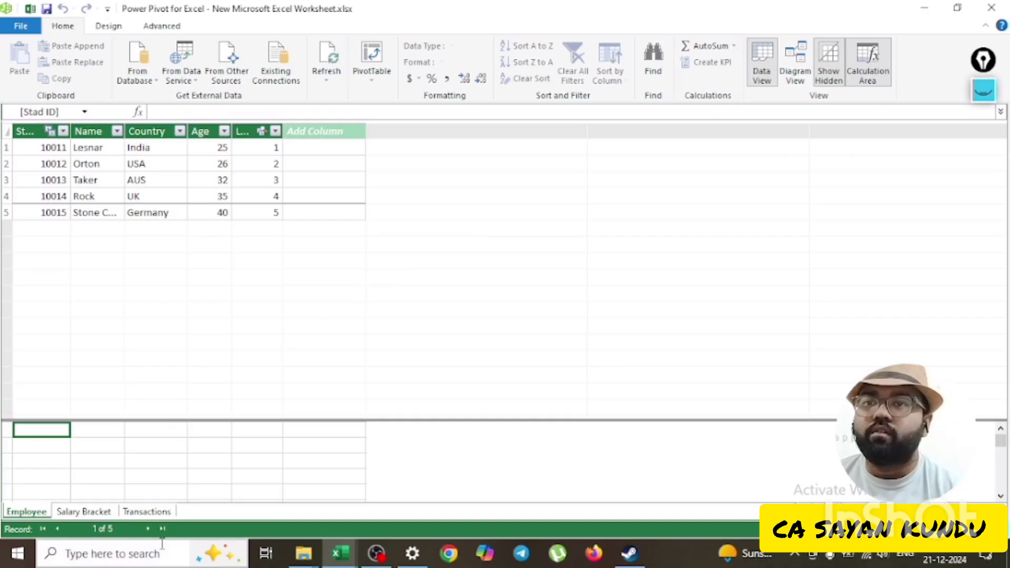
{"action": "left_click", "coordinate": [83, 512]}
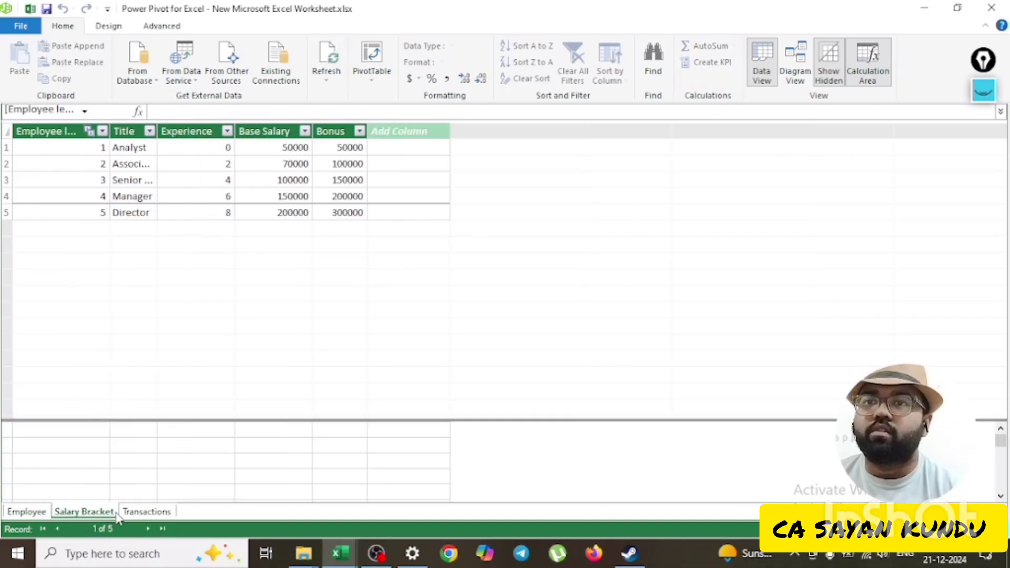
{"action": "left_click", "coordinate": [147, 512]}
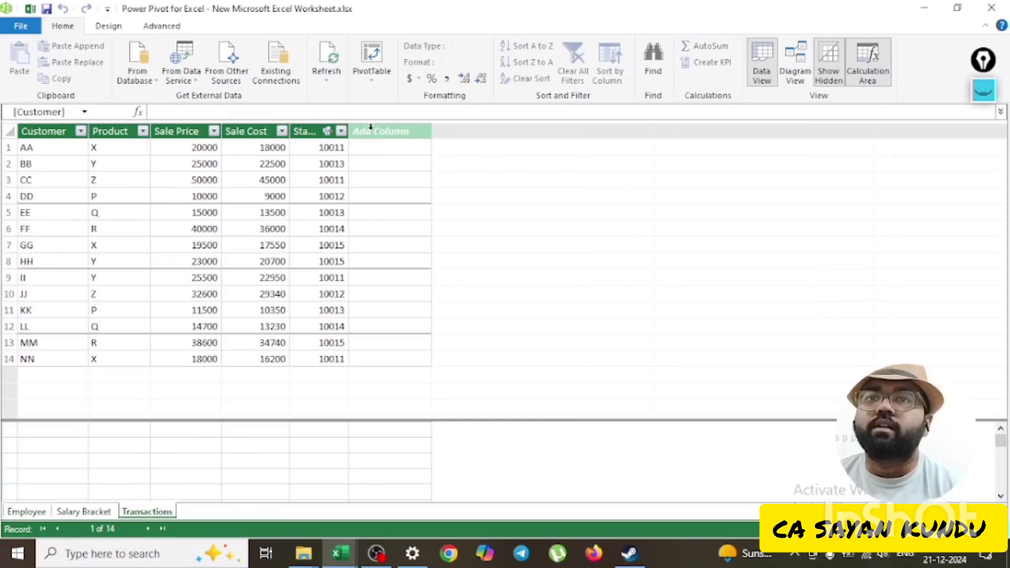
{"action": "left_click", "coordinate": [370, 146]}
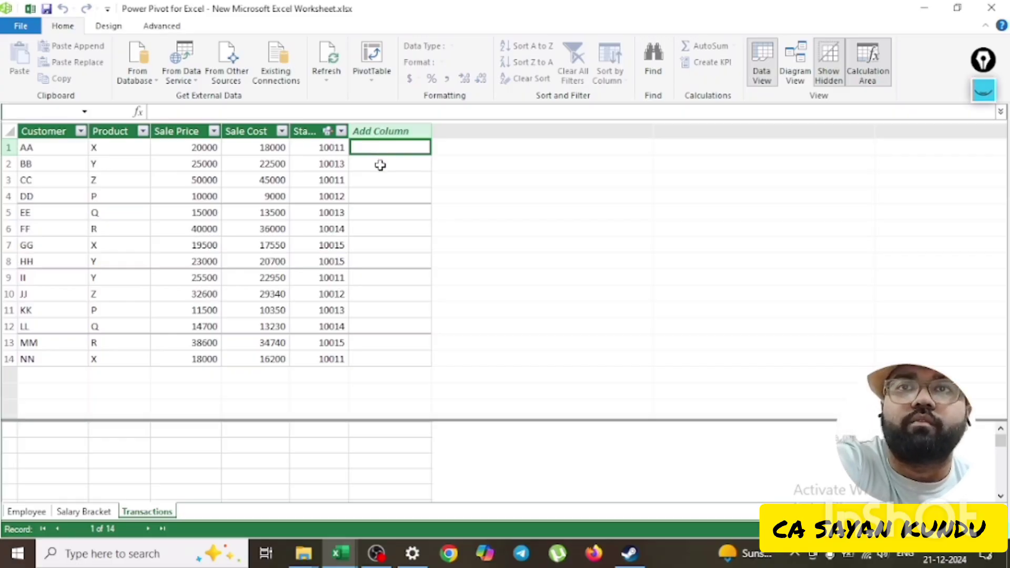
{"action": "type", "text": "="}
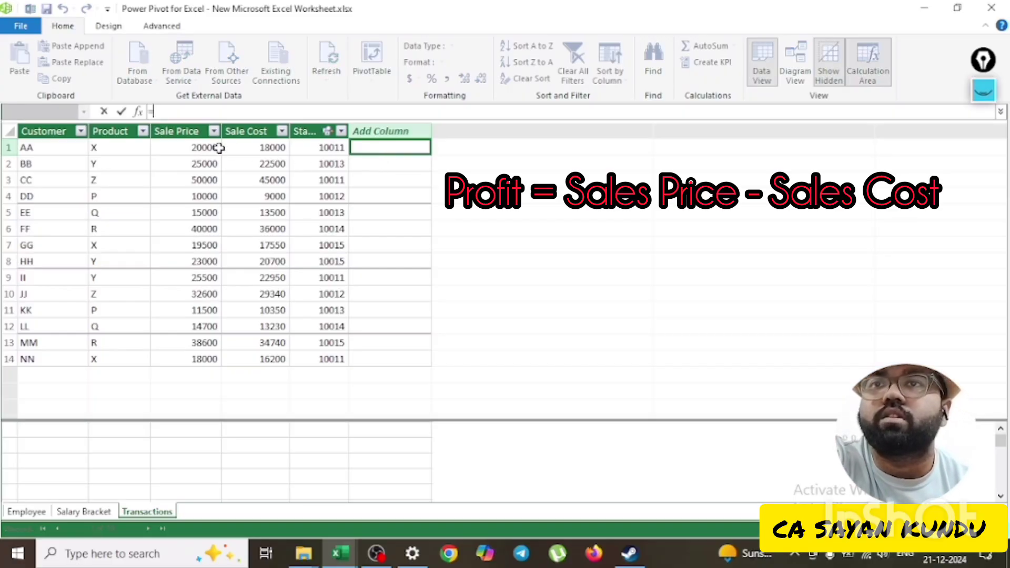
{"action": "left_click", "coordinate": [198, 147]}
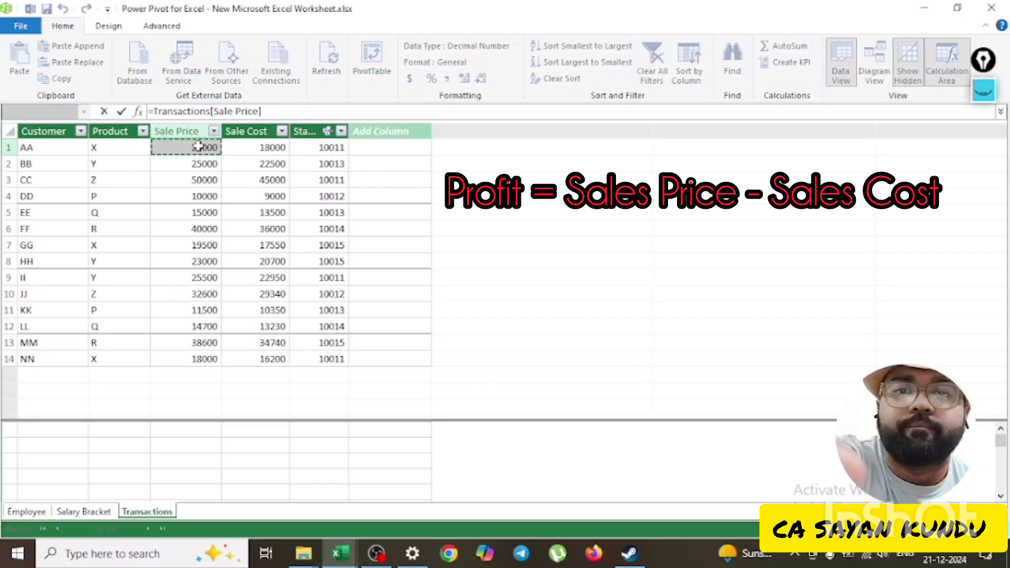
{"action": "type", "text": "-"}
{"action": "left_click", "coordinate": [249, 150]}
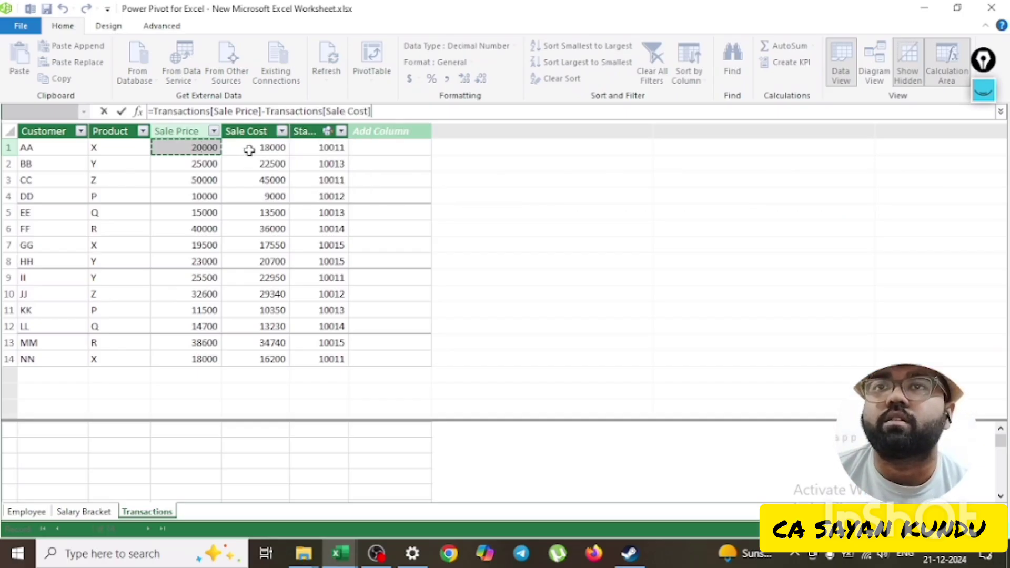
{"action": "key", "text": "Return"}
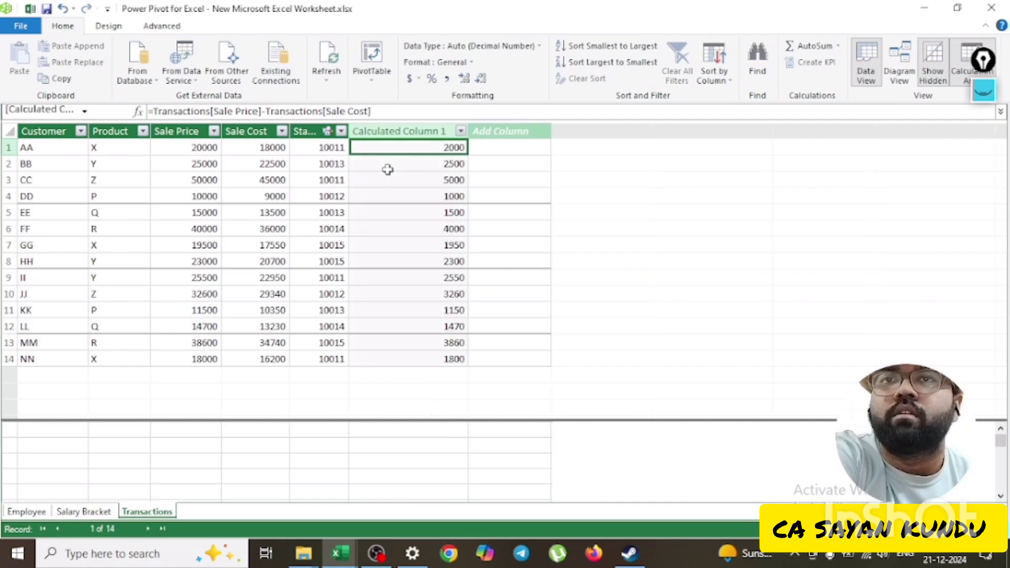
Step: Rename the new calculated column in the Transactions table as profit
{"action": "double_click", "coordinate": [402, 132]}
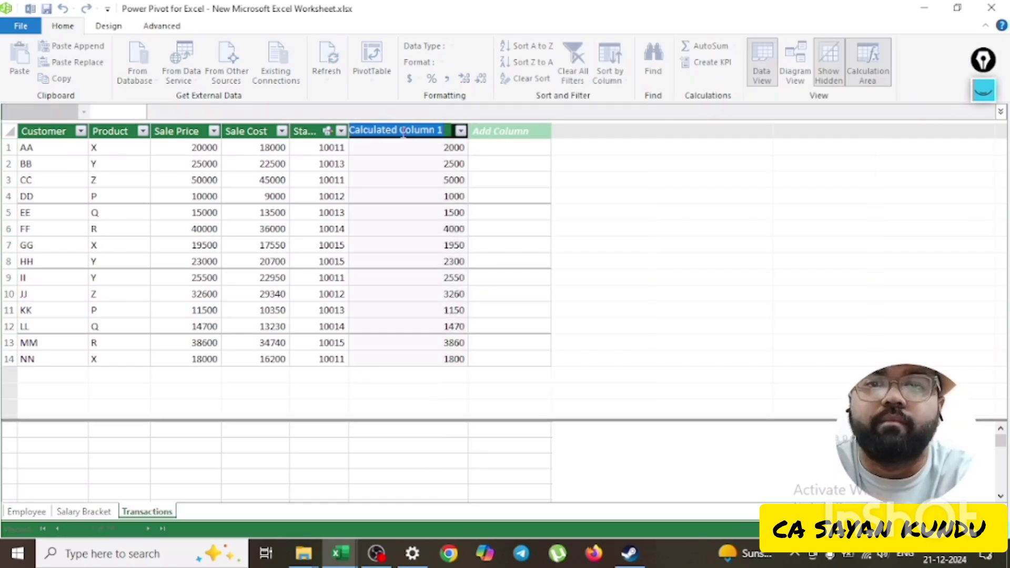
{"action": "key", "text": "Home"}
{"action": "type", "text": "pro"}
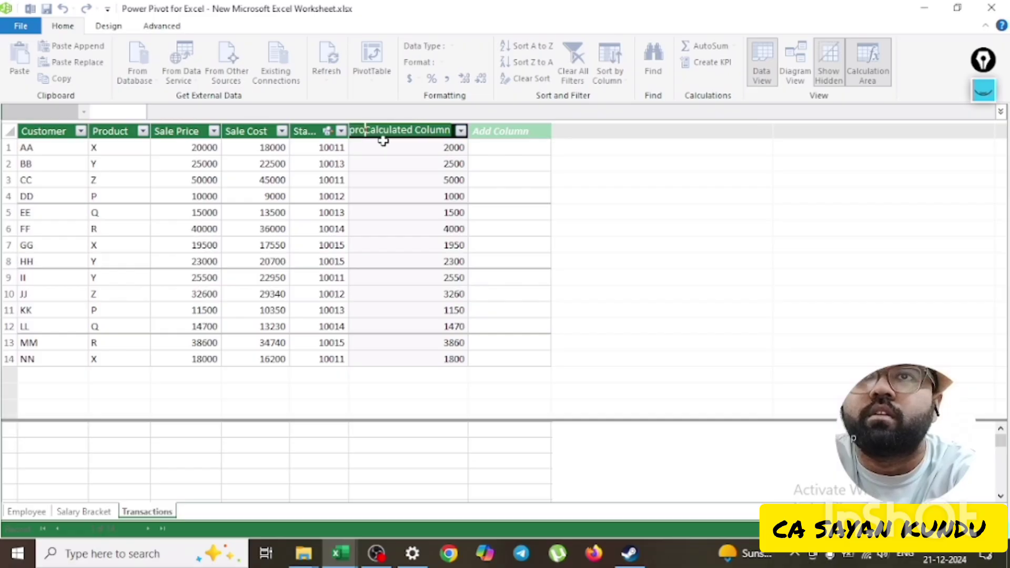
{"action": "type", "text": "fit"}
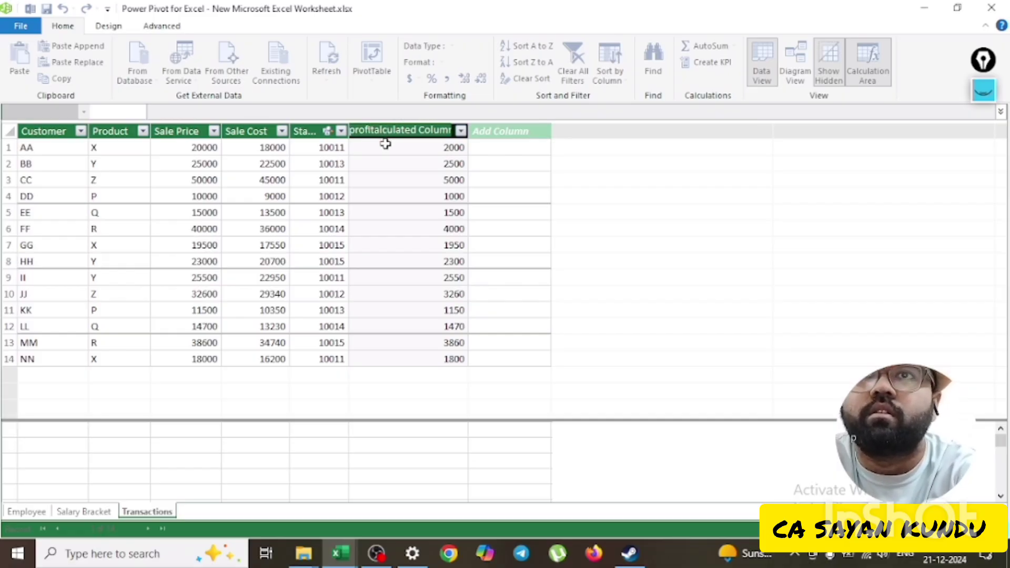
{"action": "key", "text": "Delete"}
{"action": "key", "text": "Delete"}
{"action": "key", "text": "Delete"}
{"action": "key", "text": "Delete"}
{"action": "key", "text": "Delete"}
{"action": "key", "text": "Delete"}
{"action": "key", "text": "Delete"}
{"action": "key", "text": "Delete"}
{"action": "key", "text": "Delete"}
{"action": "key", "text": "Delete"}
{"action": "key", "text": "Delete"}
{"action": "key", "text": "Delete"}
{"action": "key", "text": "Delete"}
{"action": "key", "text": "Delete"}
{"action": "key", "text": "Delete"}
{"action": "key", "text": "Delete"}
{"action": "key", "text": "Delete"}
{"action": "key", "text": "Delete"}
{"action": "key", "text": "Delete"}
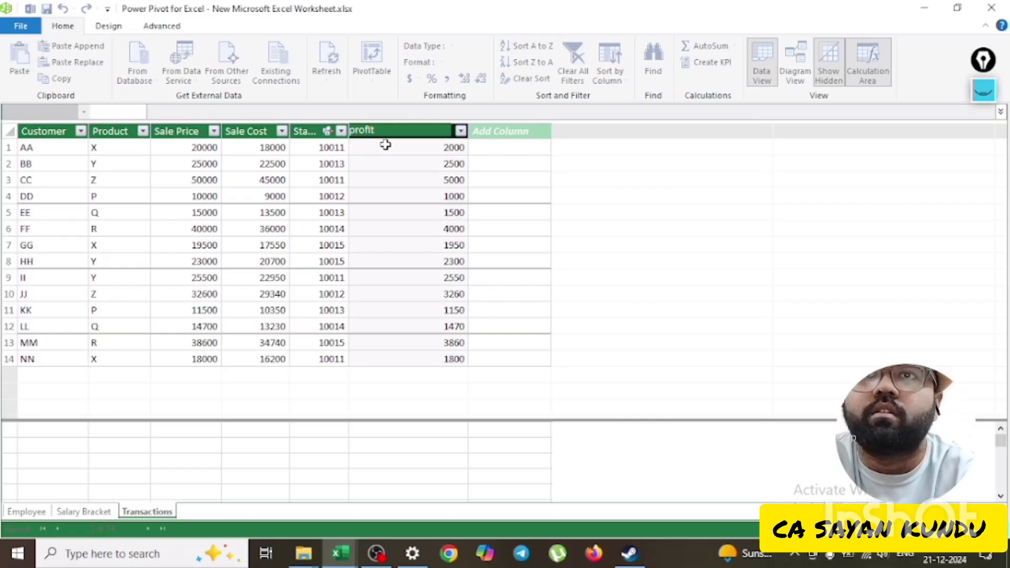
{"action": "key", "text": "Return"}
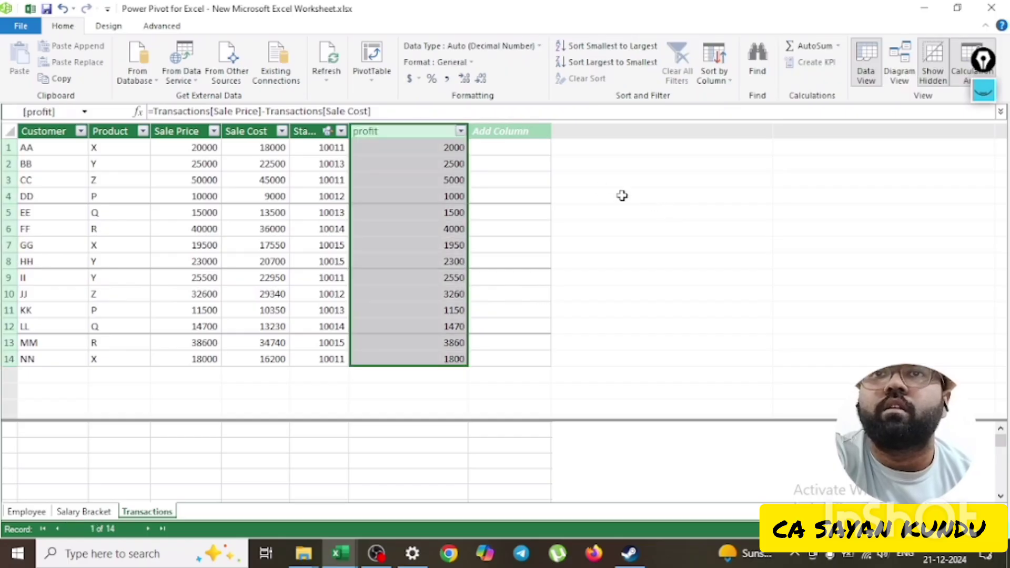
{"action": "left_click", "coordinate": [408, 161]}
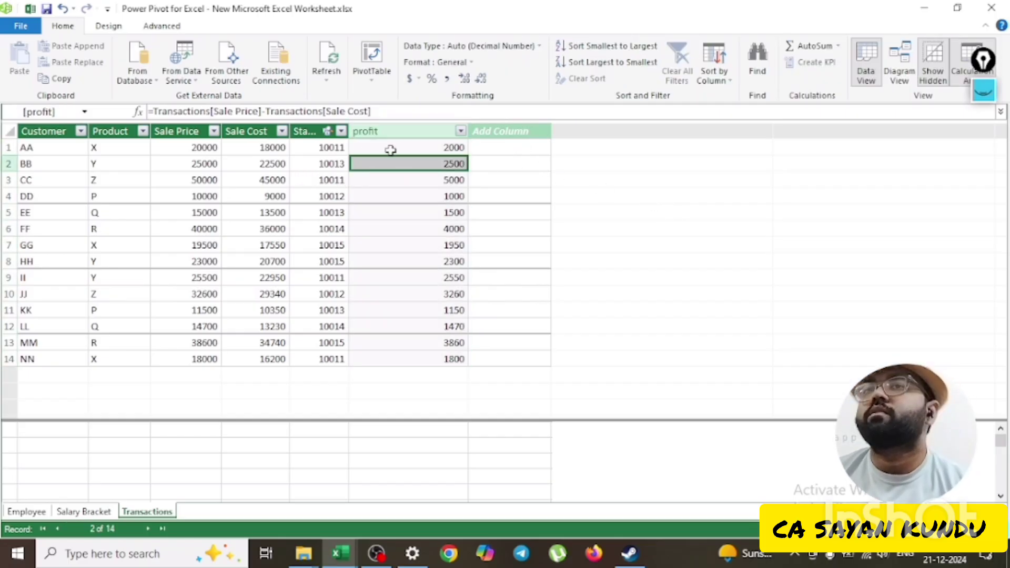
Step: Add a second calculated column to the Transactions table with the formula =RELATED(Employee[Name])
{"action": "left_click", "coordinate": [494, 147]}
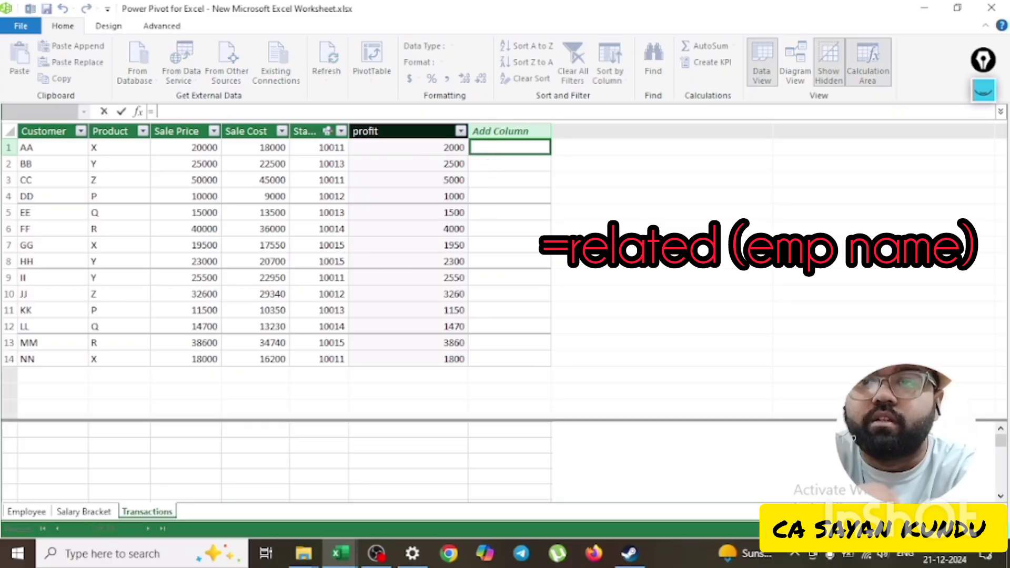
{"action": "type", "text": "=related"}
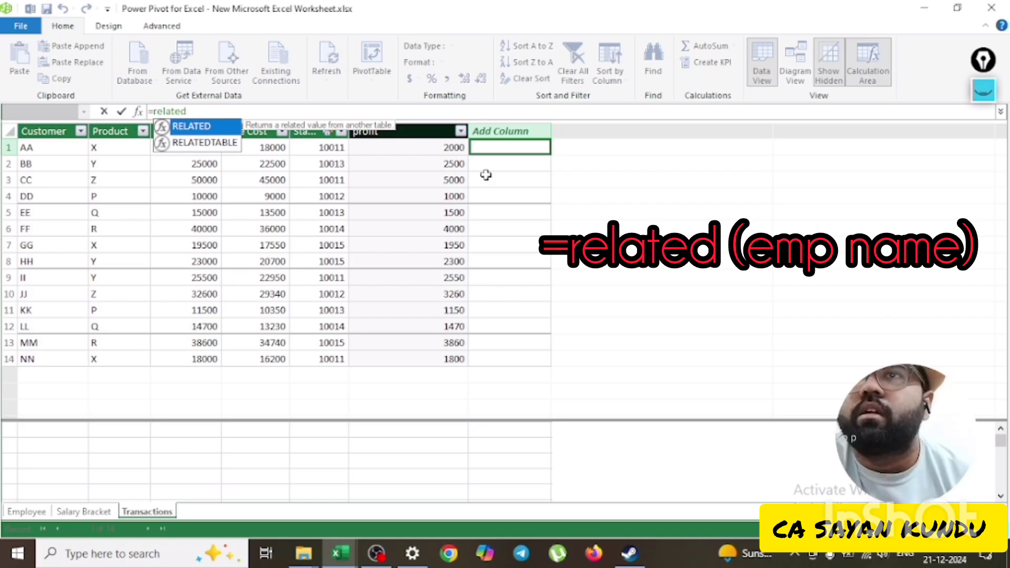
{"action": "left_click", "coordinate": [204, 111]}
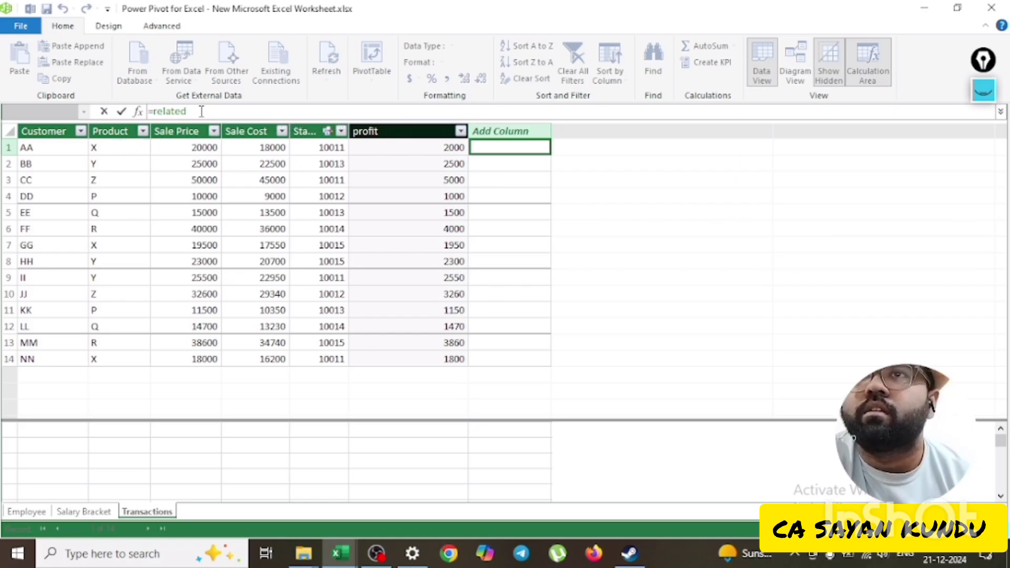
{"action": "double_click", "coordinate": [205, 128]}
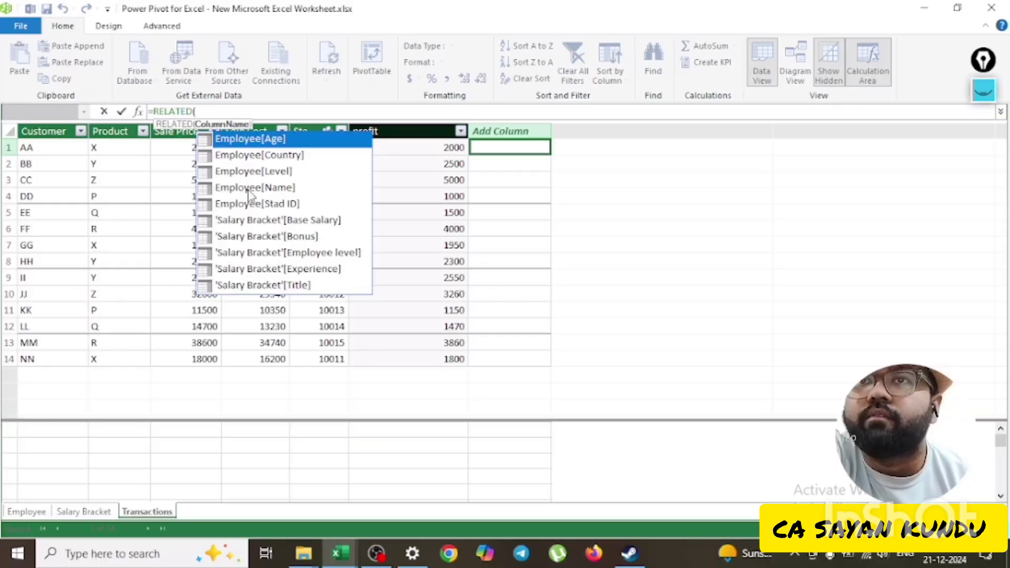
{"action": "double_click", "coordinate": [248, 188]}
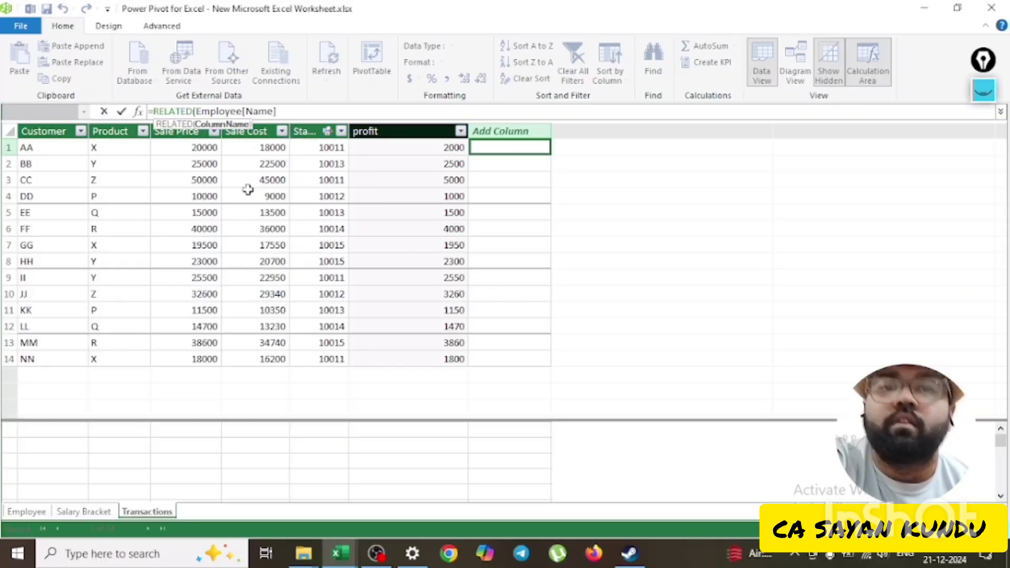
{"action": "type", "text": ")"}
{"action": "key", "text": "Return"}
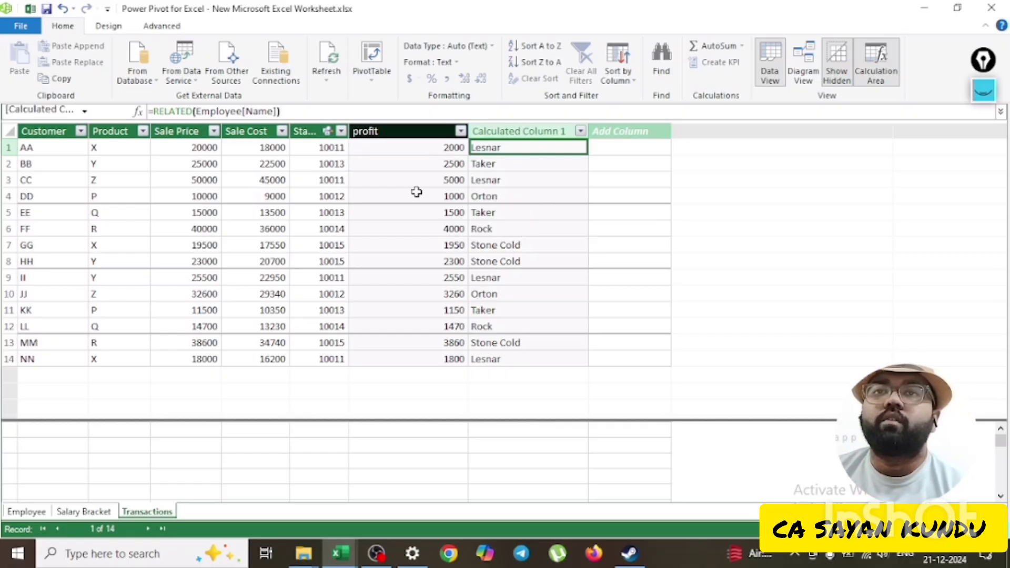
Step: Add the measure =sum([profit]) in the Transactions calculation area under Customer, and widen the Customer column to show it fully
{"action": "left_click", "coordinate": [68, 446]}
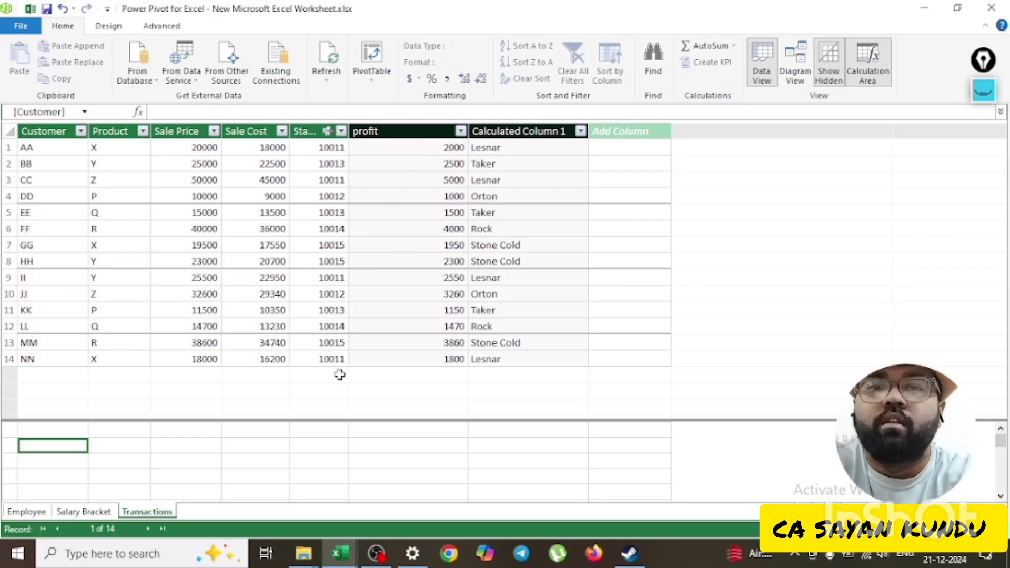
{"action": "type", "text": "=sum"}
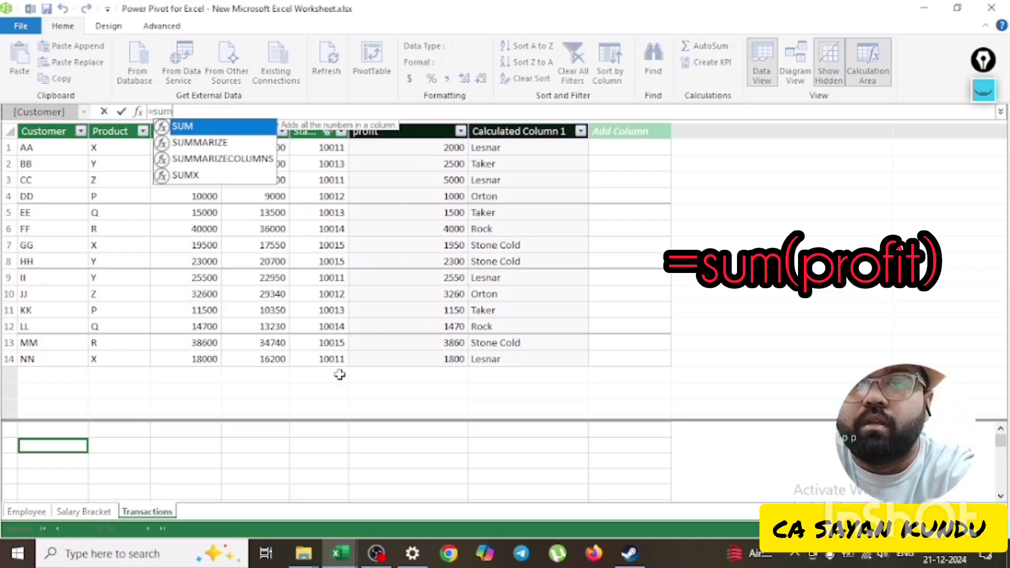
{"action": "type", "text": "("}
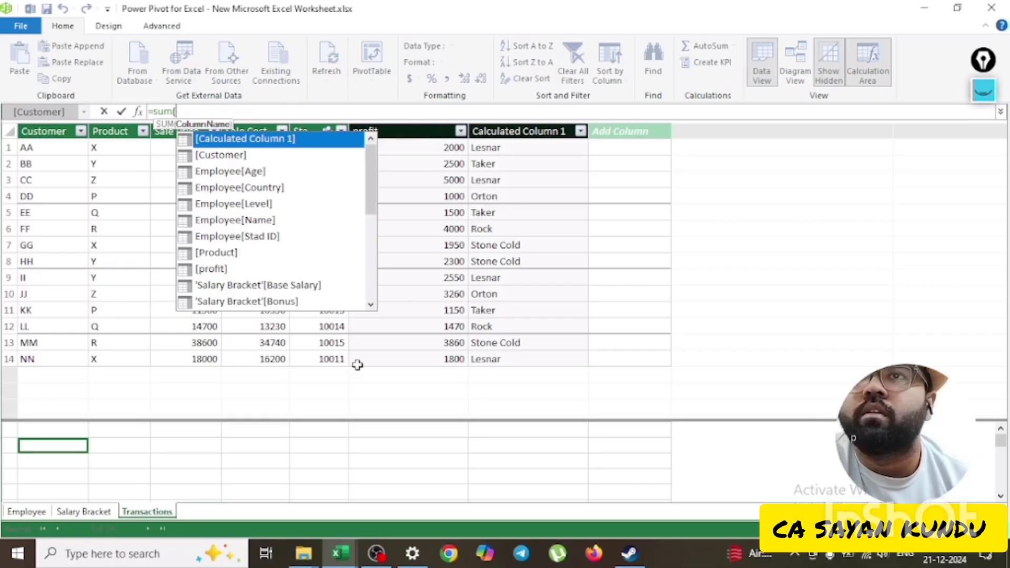
{"action": "left_click", "coordinate": [215, 271]}
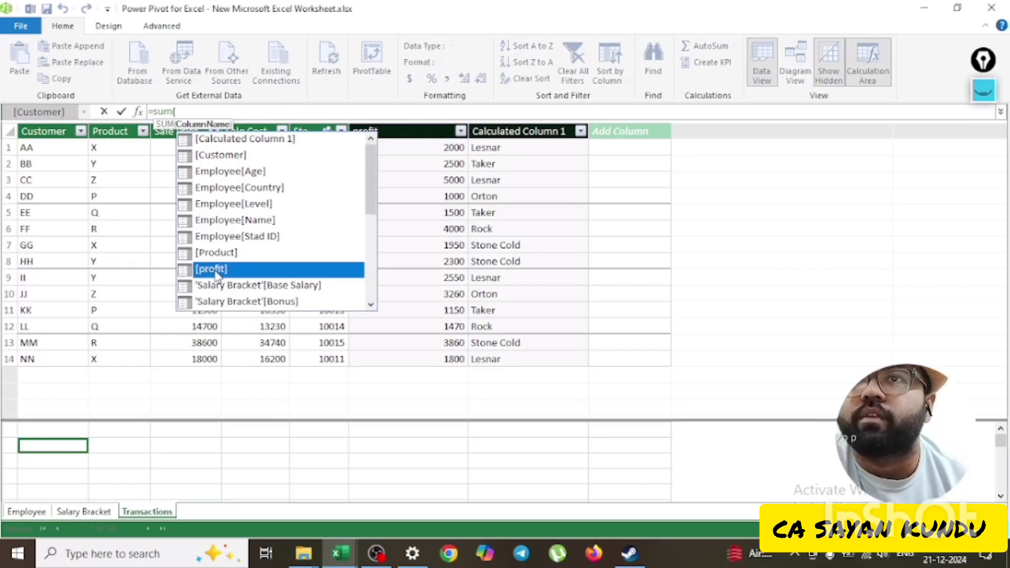
{"action": "double_click", "coordinate": [215, 270]}
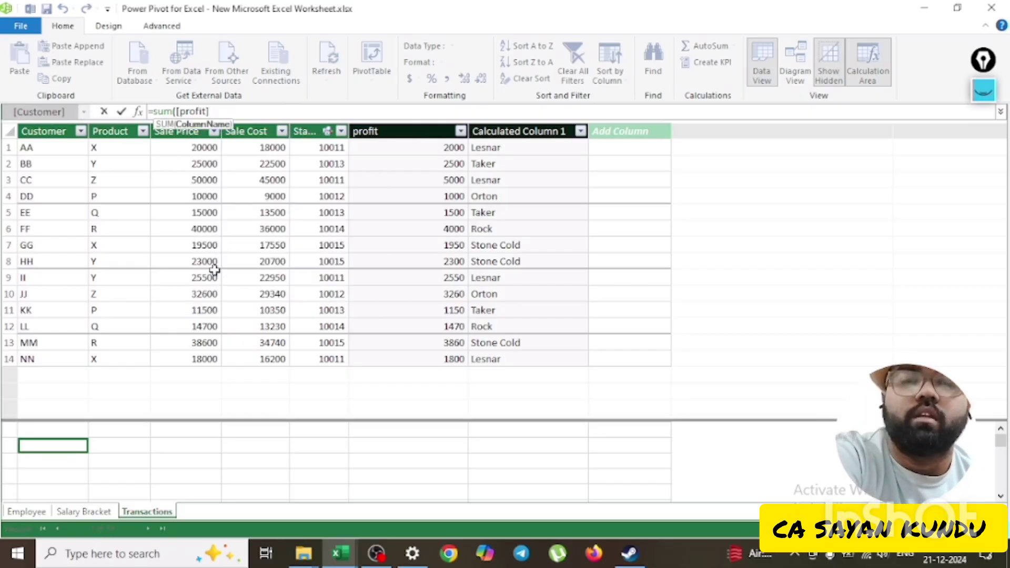
{"action": "type", "text": ")"}
{"action": "key", "text": "Return"}
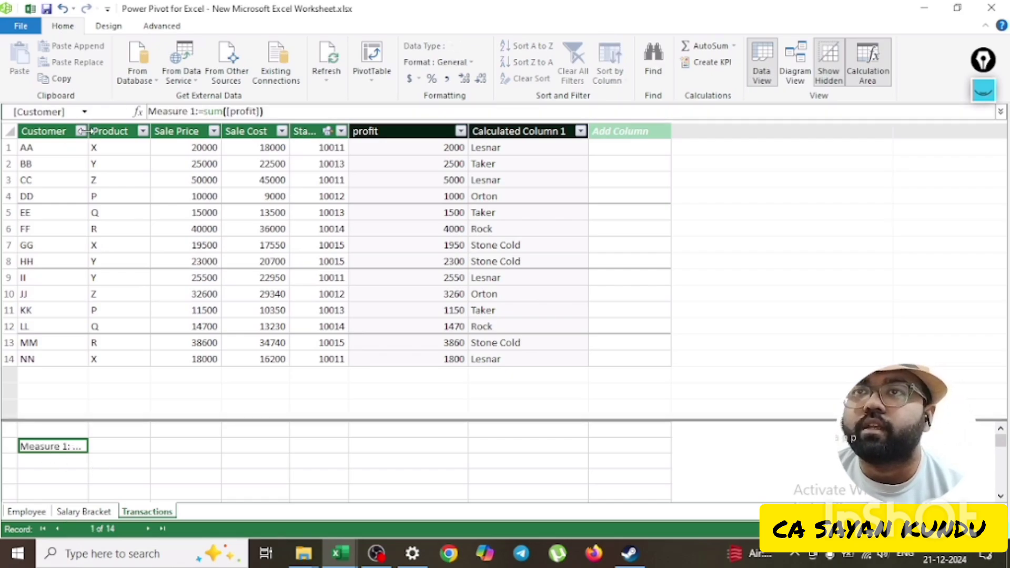
{"action": "left_click_drag", "start_coordinate": [89, 131], "coordinate": [193, 133]}
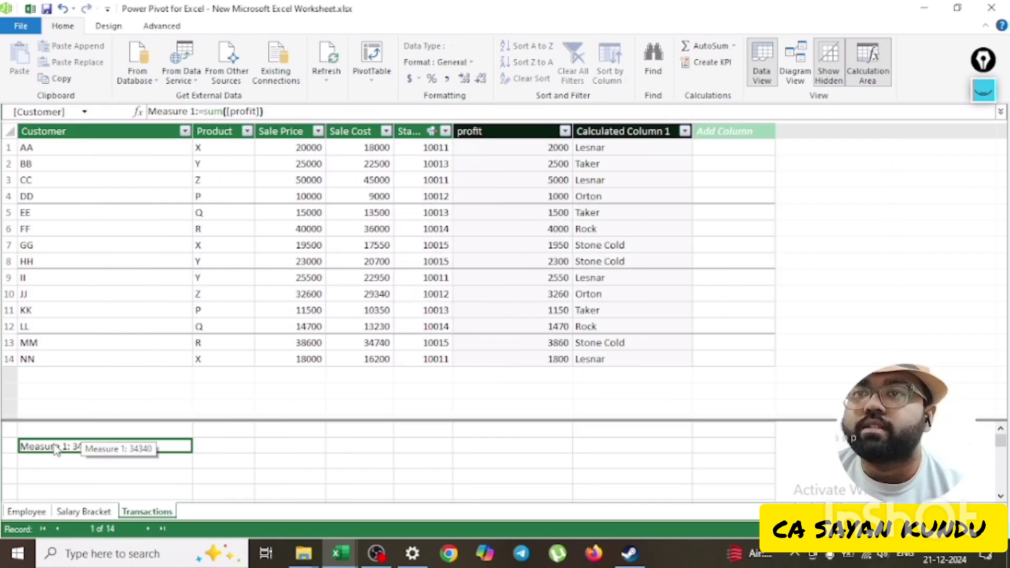
Step: Rename the profit sum measure in the Transactions calculation area as Total Profit
{"action": "left_click", "coordinate": [194, 113]}
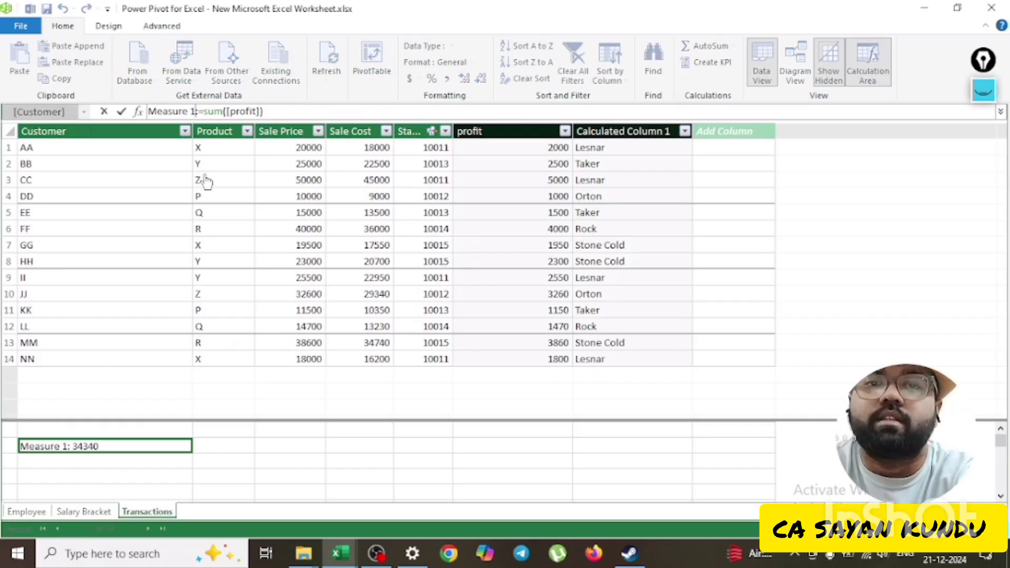
{"action": "key", "text": "BackSpace"}
{"action": "key", "text": "BackSpace"}
{"action": "key", "text": "BackSpace"}
{"action": "key", "text": "BackSpace"}
{"action": "key", "text": "BackSpace"}
{"action": "key", "text": "BackSpace"}
{"action": "key", "text": "BackSpace"}
{"action": "key", "text": "BackSpace"}
{"action": "key", "text": "BackSpace"}
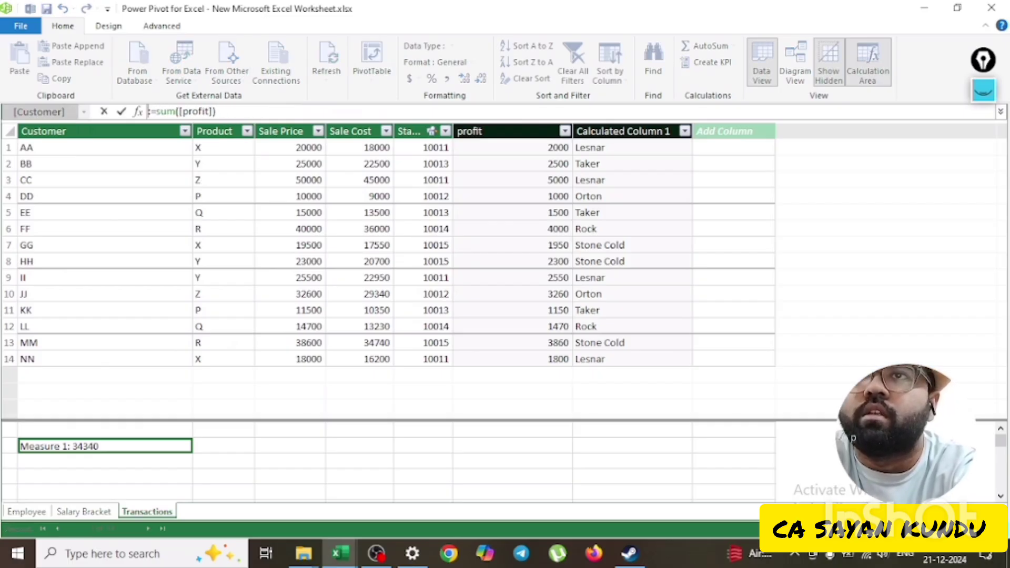
{"action": "type", "text": "Total"}
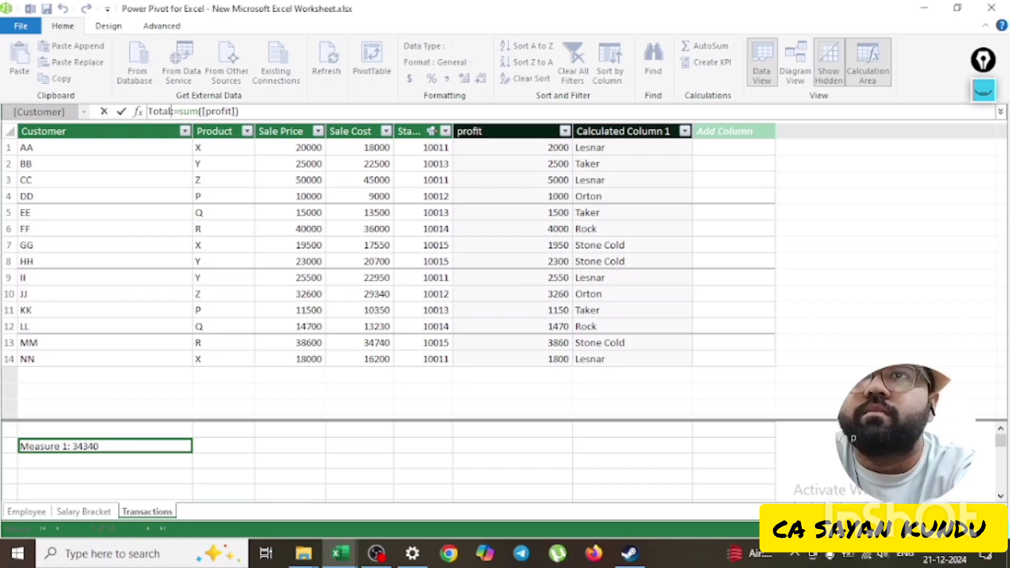
{"action": "type", "text": " Prof"}
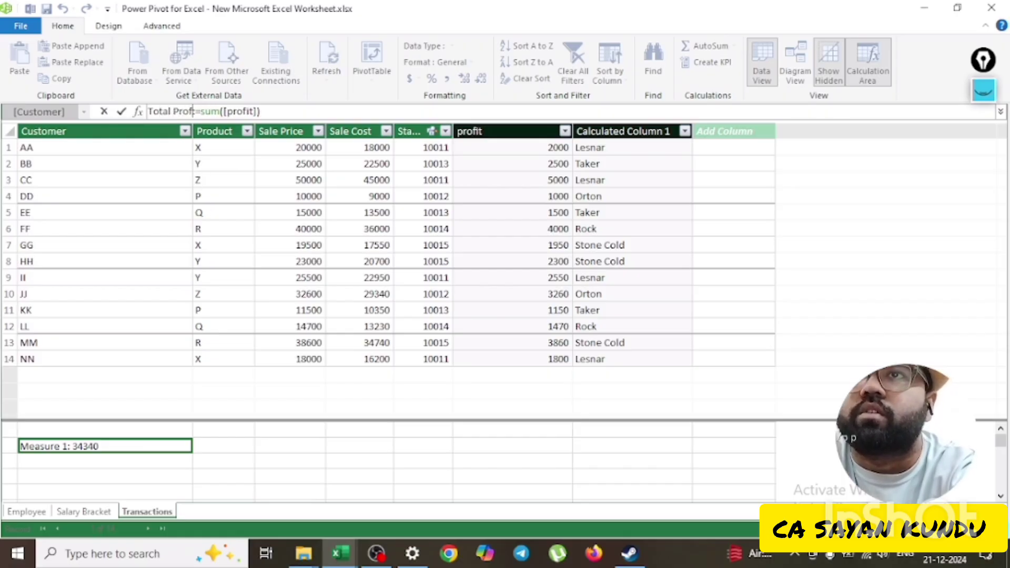
{"action": "type", "text": "it:"}
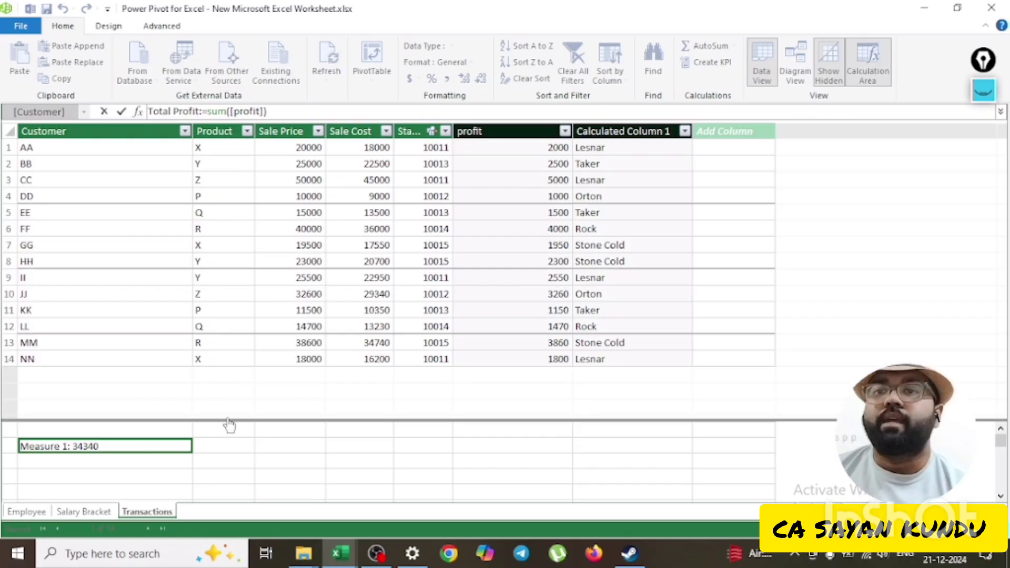
{"action": "left_click", "coordinate": [238, 447]}
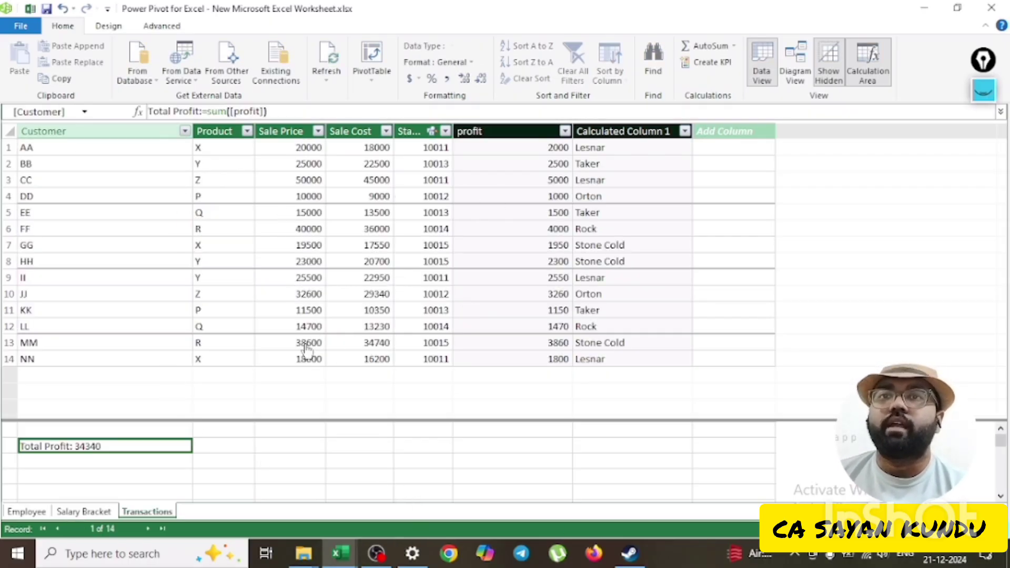
Step: Create a PivotTable from the data model on a new worksheet, with the Employee table's Name field as rows
{"action": "left_click", "coordinate": [370, 55]}
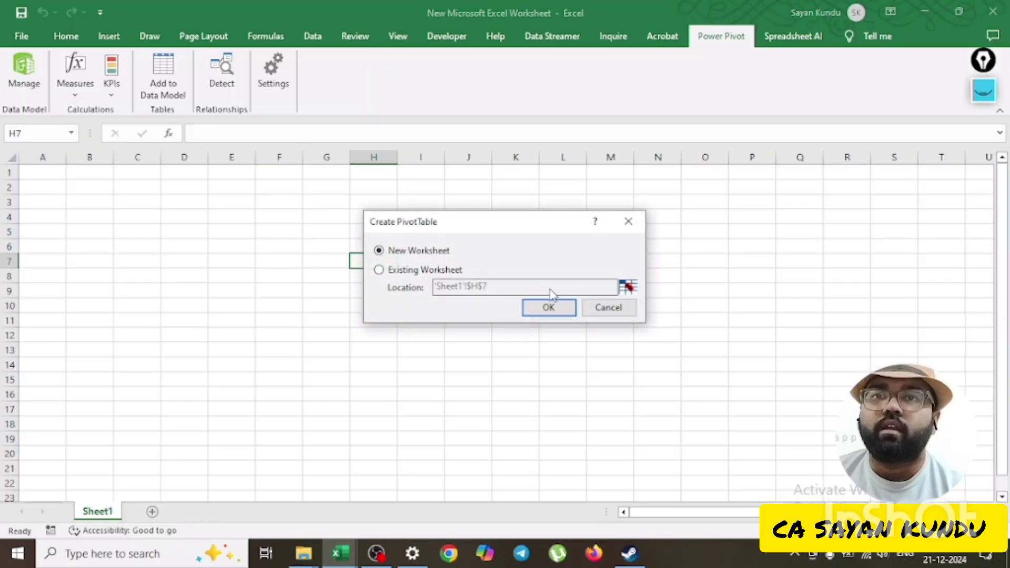
{"action": "left_click", "coordinate": [561, 308]}
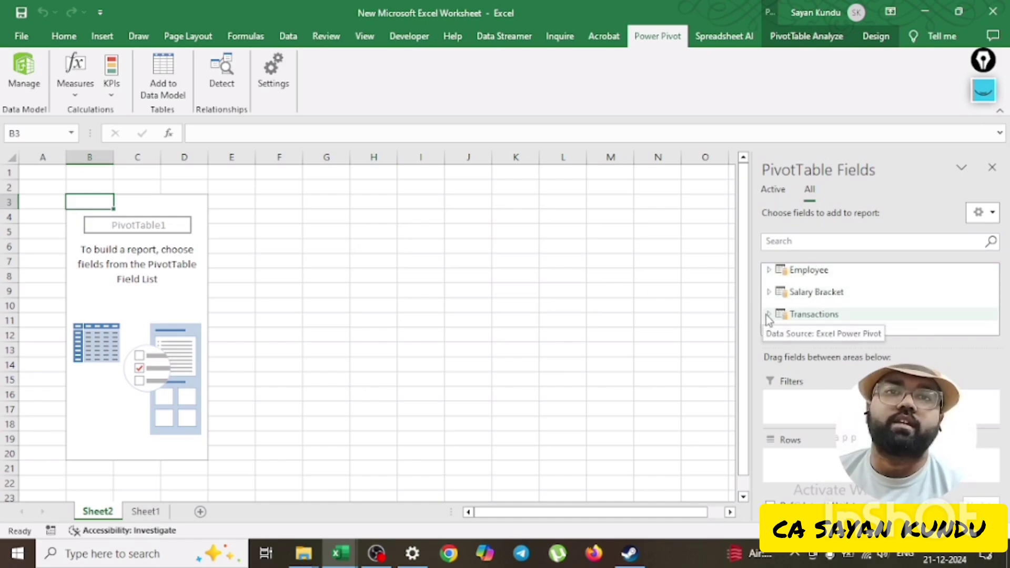
{"action": "left_click", "coordinate": [769, 271]}
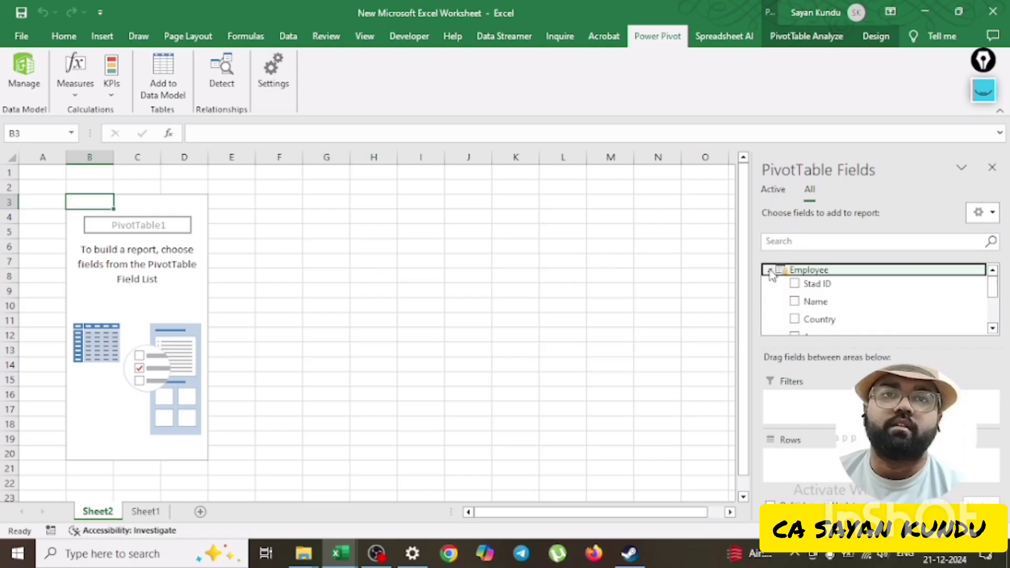
{"action": "left_click", "coordinate": [796, 304]}
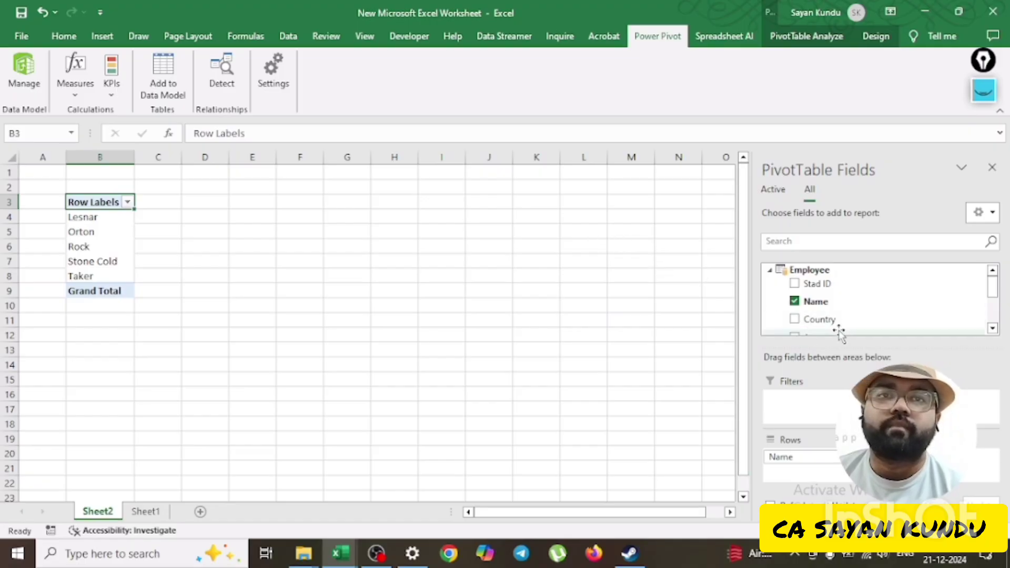
Step: Add the profit field from the Transactions table to the PivotTable values
{"action": "left_click_drag", "start_coordinate": [992, 287], "coordinate": [998, 311]}
{"action": "left_click", "coordinate": [768, 298]}
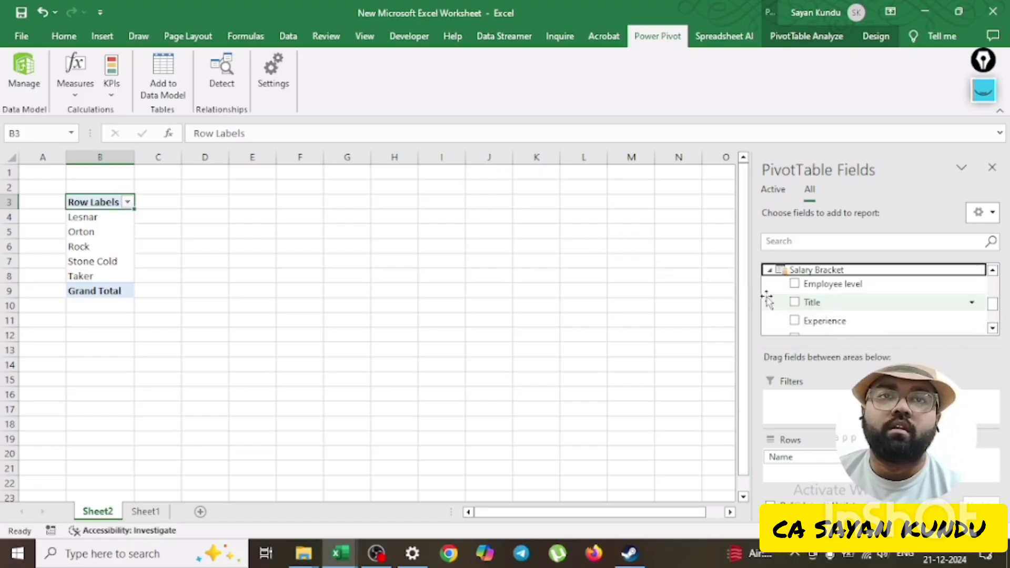
{"action": "left_click_drag", "start_coordinate": [994, 308], "coordinate": [995, 318]}
{"action": "left_click", "coordinate": [768, 320]}
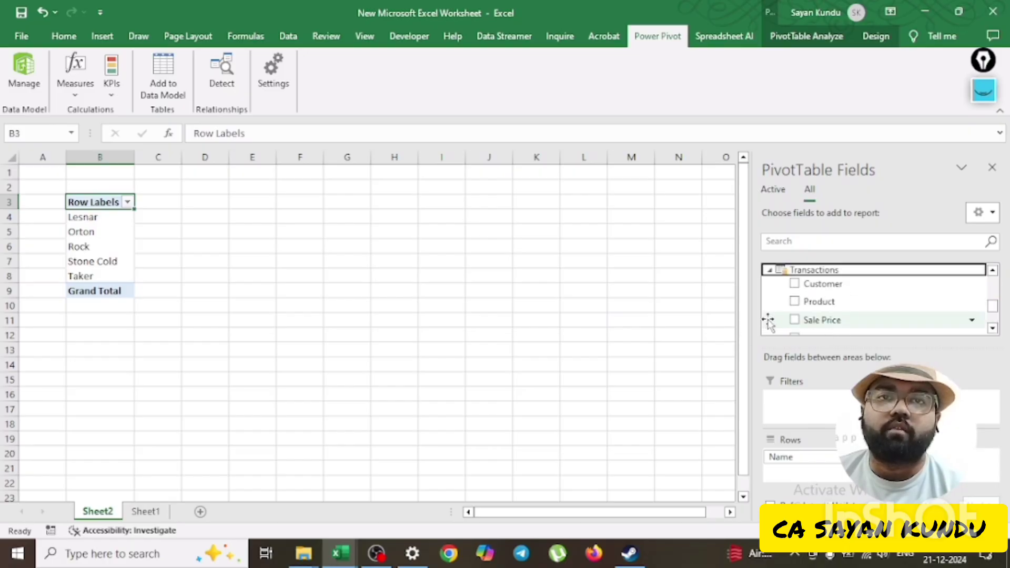
{"action": "left_click", "coordinate": [993, 332]}
{"action": "left_click", "coordinate": [993, 332]}
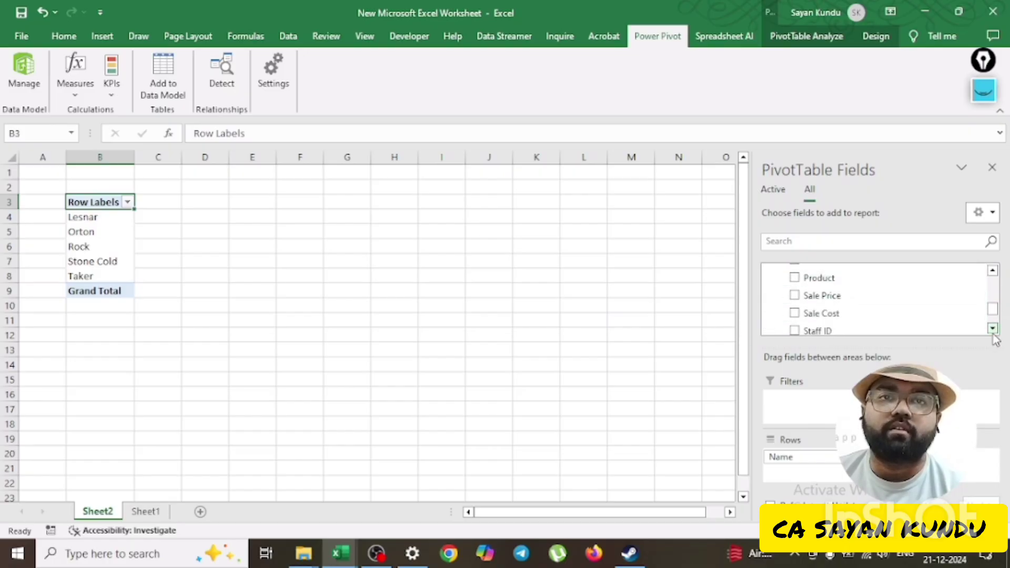
{"action": "left_click", "coordinate": [993, 332]}
{"action": "left_click", "coordinate": [993, 331]}
{"action": "left_click", "coordinate": [993, 332]}
{"action": "left_click", "coordinate": [993, 331]}
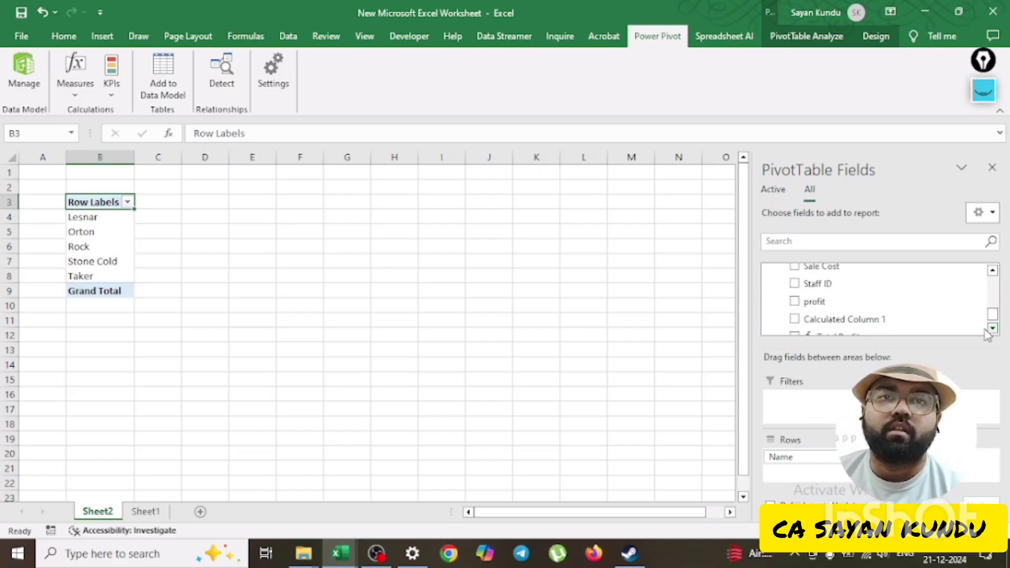
{"action": "left_click", "coordinate": [795, 306]}
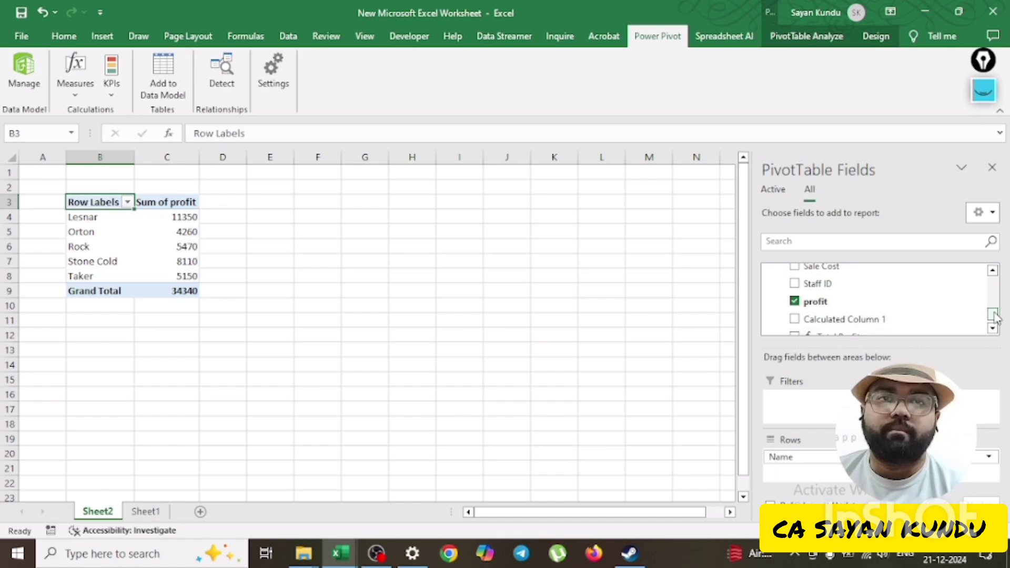
Step: Collapse the Employee, Salary Bracket and Transactions tables in the PivotTable field list
{"action": "left_click_drag", "start_coordinate": [991, 316], "coordinate": [999, 271]}
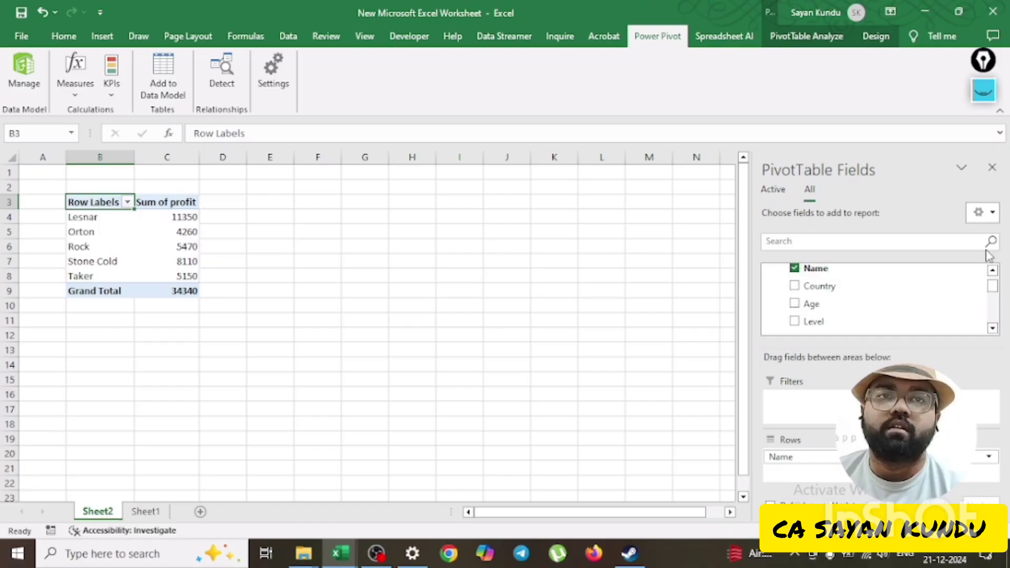
{"action": "left_click", "coordinate": [992, 270]}
{"action": "left_click", "coordinate": [992, 269]}
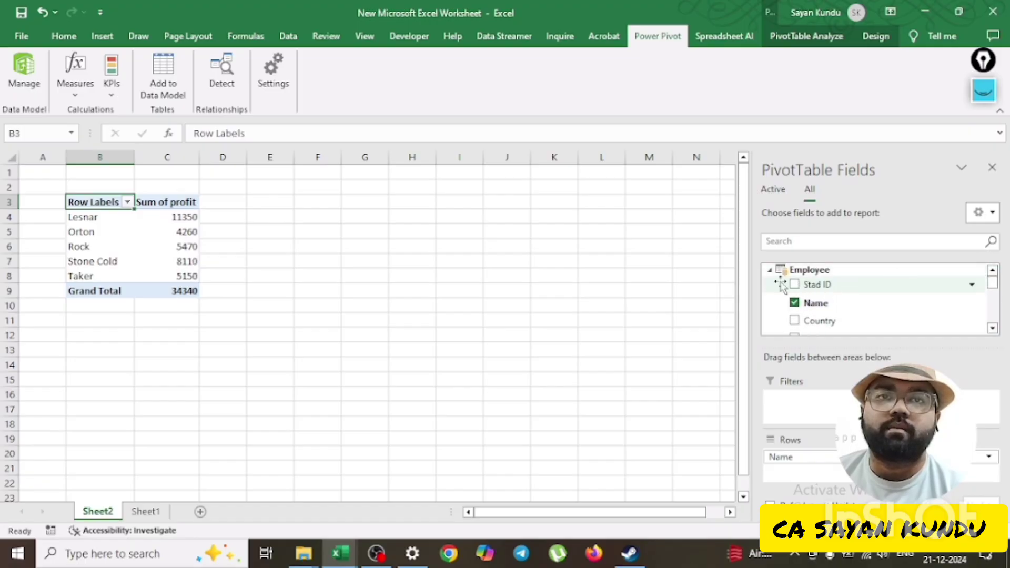
{"action": "left_click", "coordinate": [770, 270]}
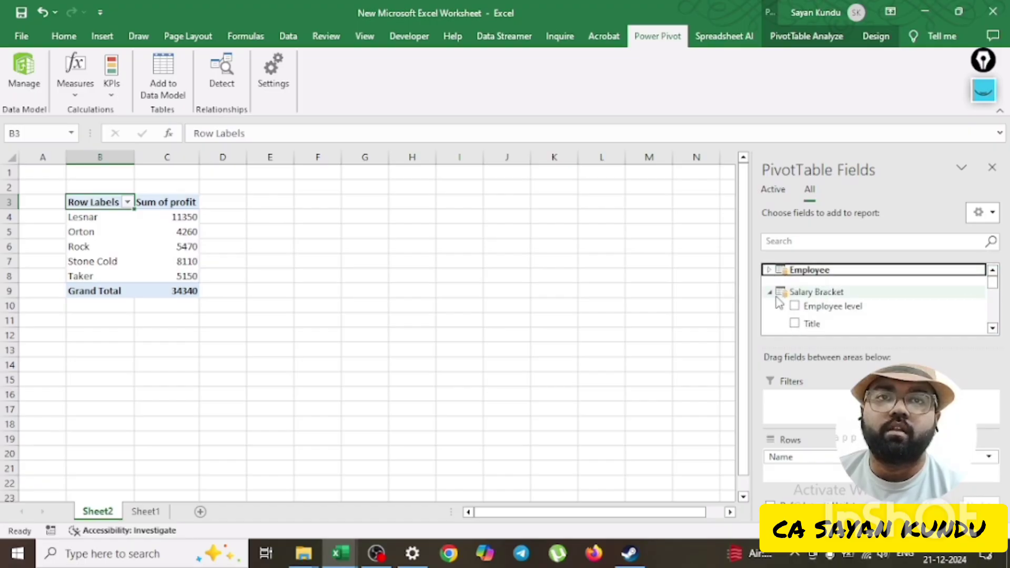
{"action": "left_click", "coordinate": [770, 292]}
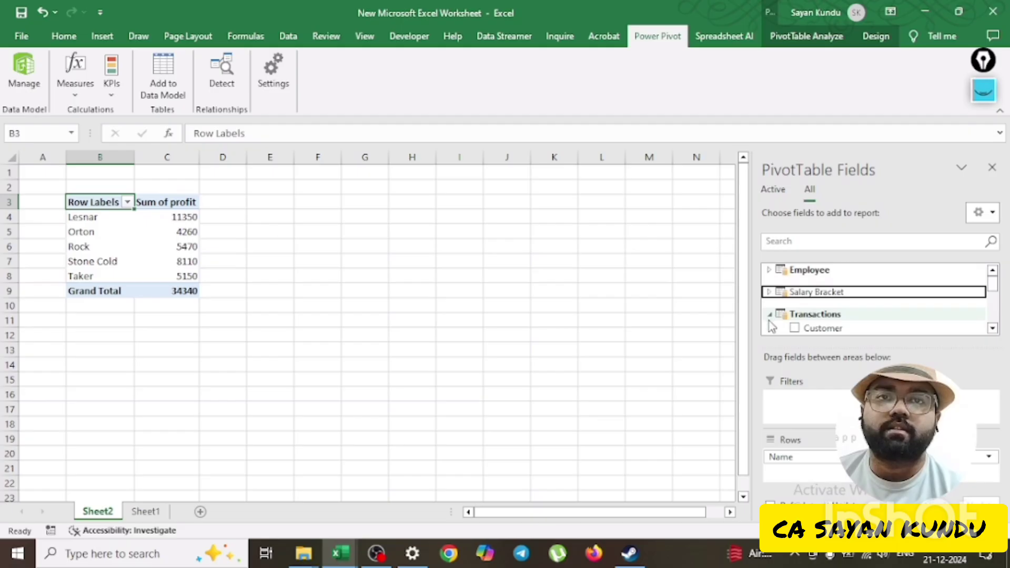
{"action": "left_click", "coordinate": [770, 314]}
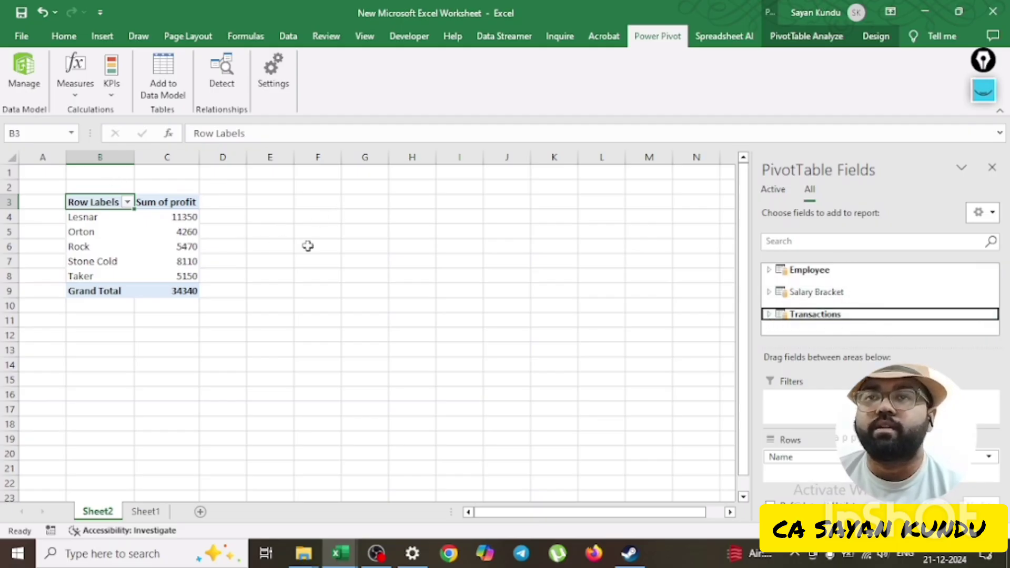
Step: Start a new KPI based on Total Profit and set its target to an absolute value of 7000
{"action": "left_click", "coordinate": [178, 218]}
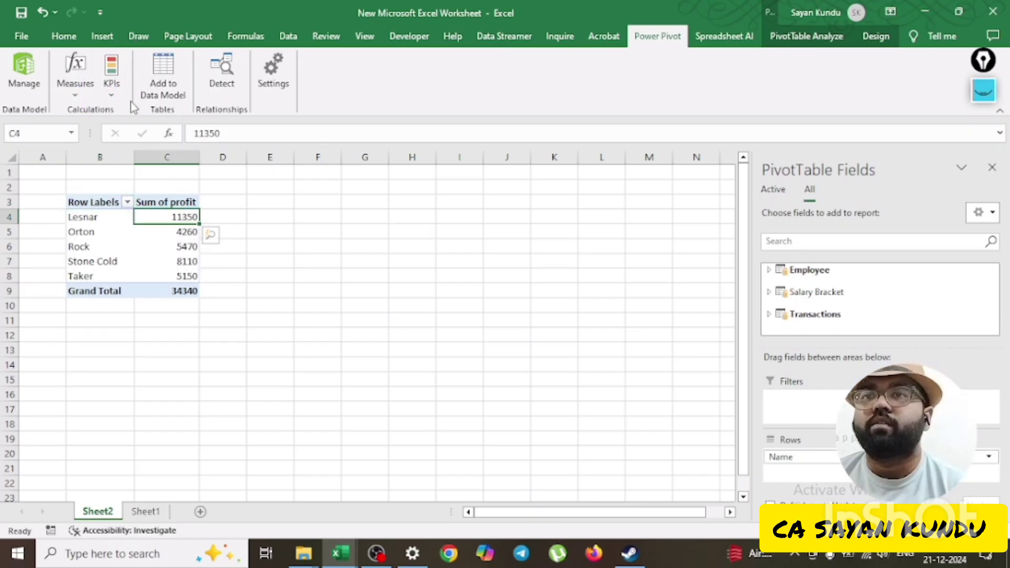
{"action": "left_click", "coordinate": [113, 74]}
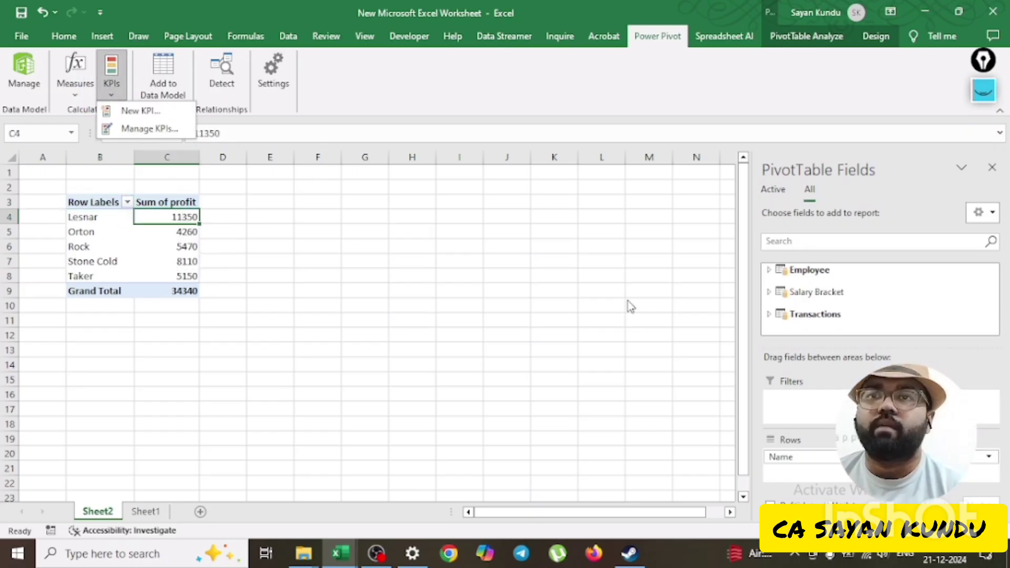
{"action": "left_click", "coordinate": [151, 112]}
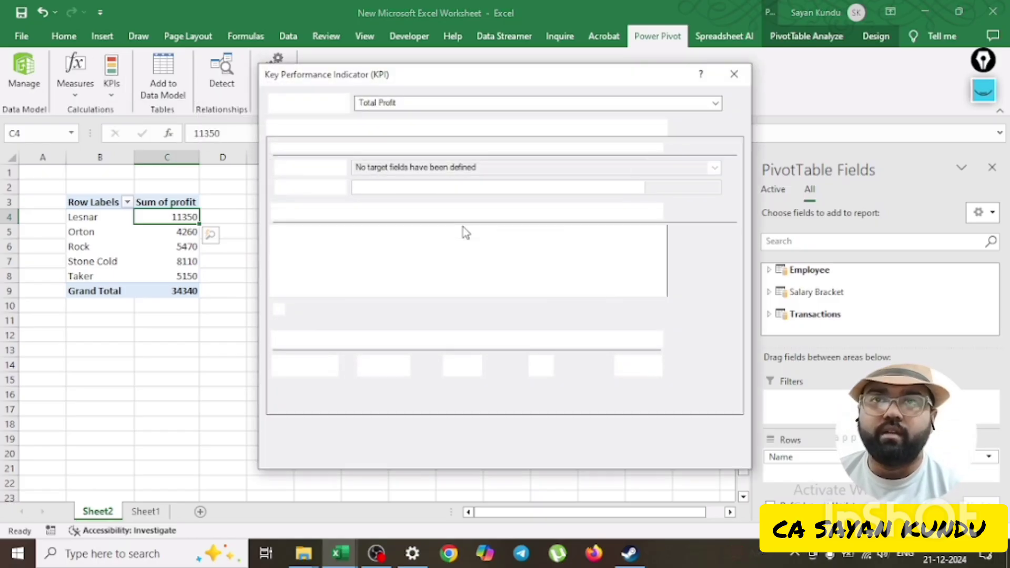
{"action": "left_click", "coordinate": [410, 105]}
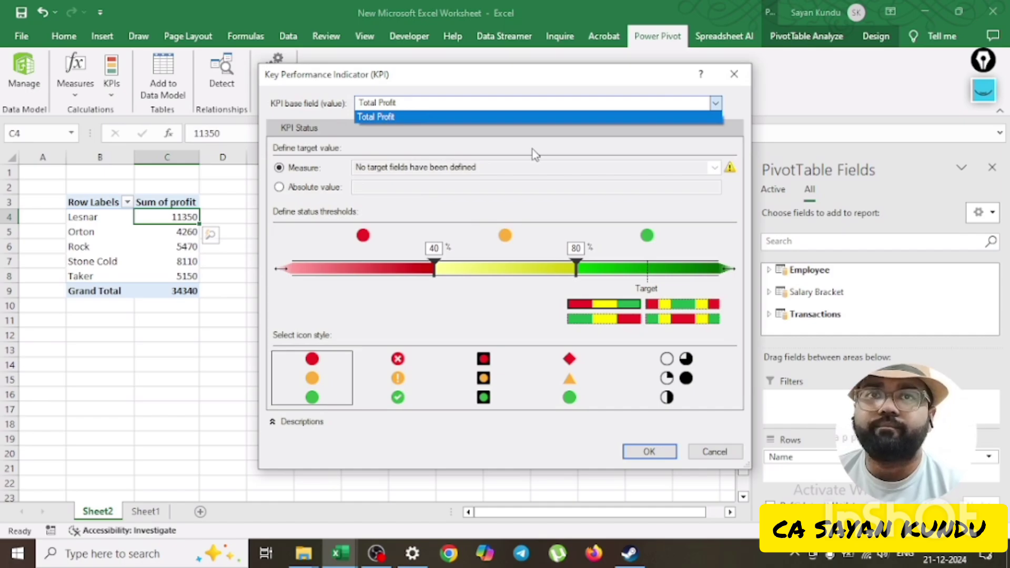
{"action": "left_click", "coordinate": [290, 187]}
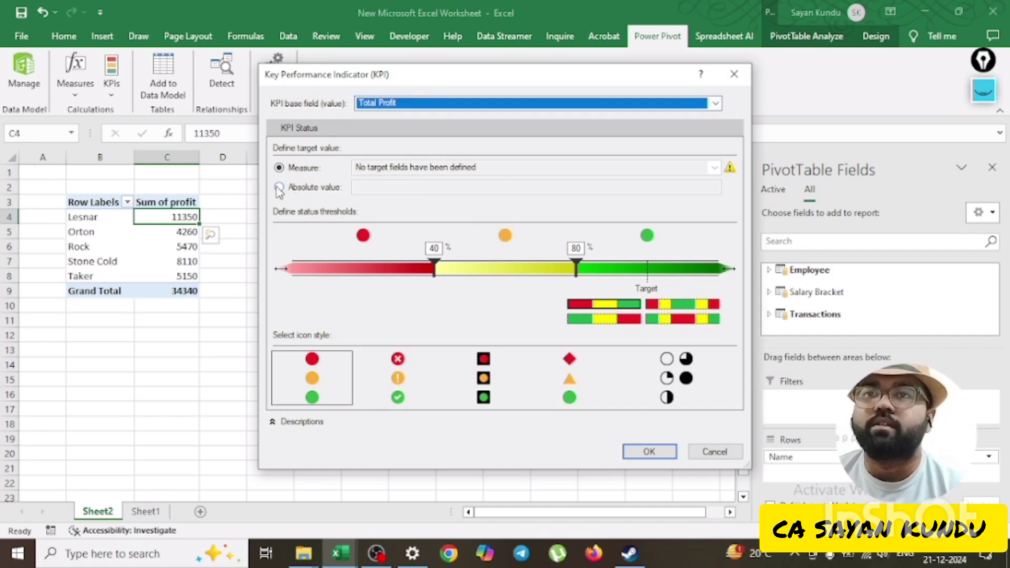
{"action": "left_click", "coordinate": [279, 188]}
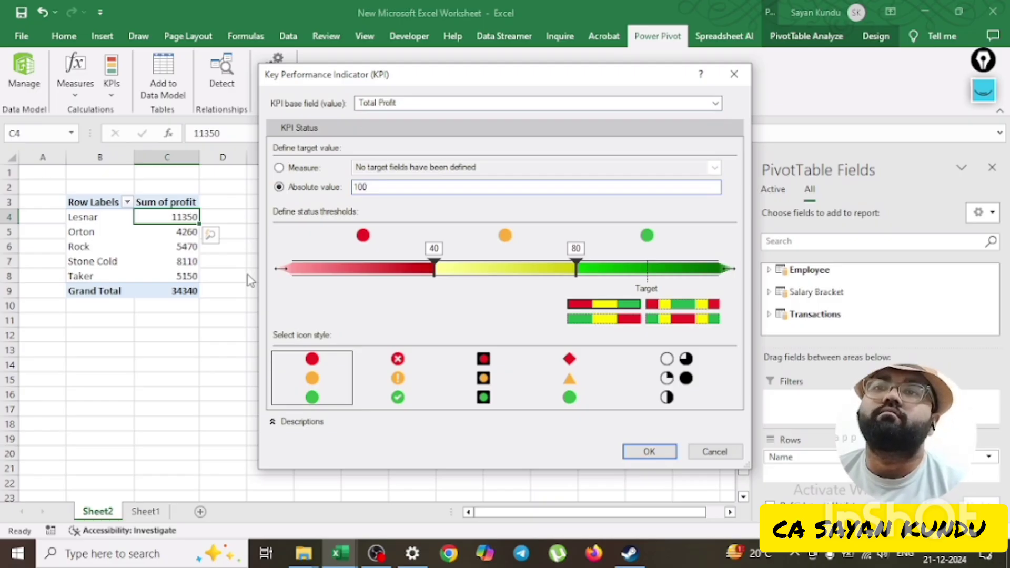
{"action": "key", "text": "BackSpace"}
{"action": "key", "text": "BackSpace"}
{"action": "key", "text": "BackSpace"}
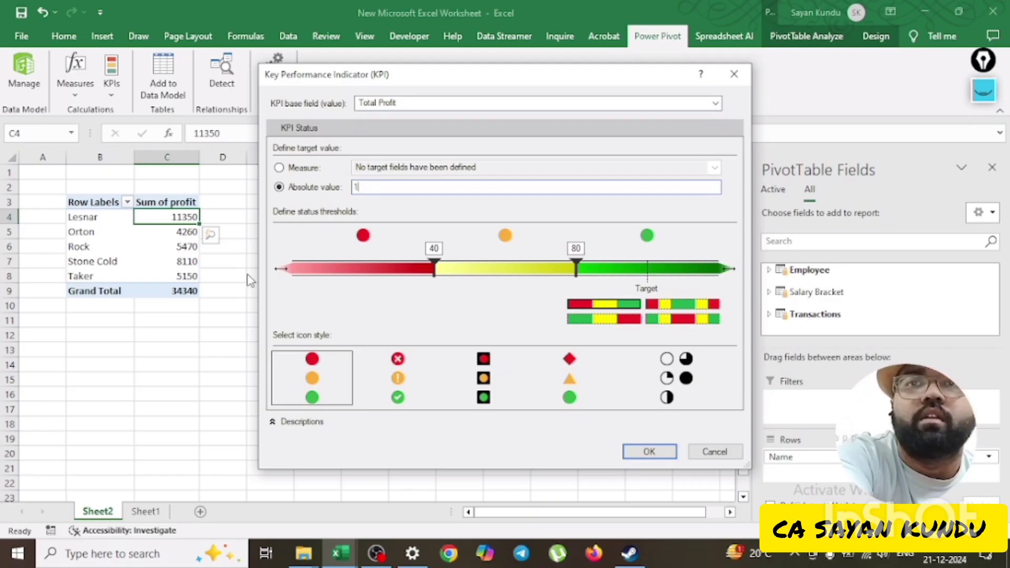
{"action": "type", "text": "700"}
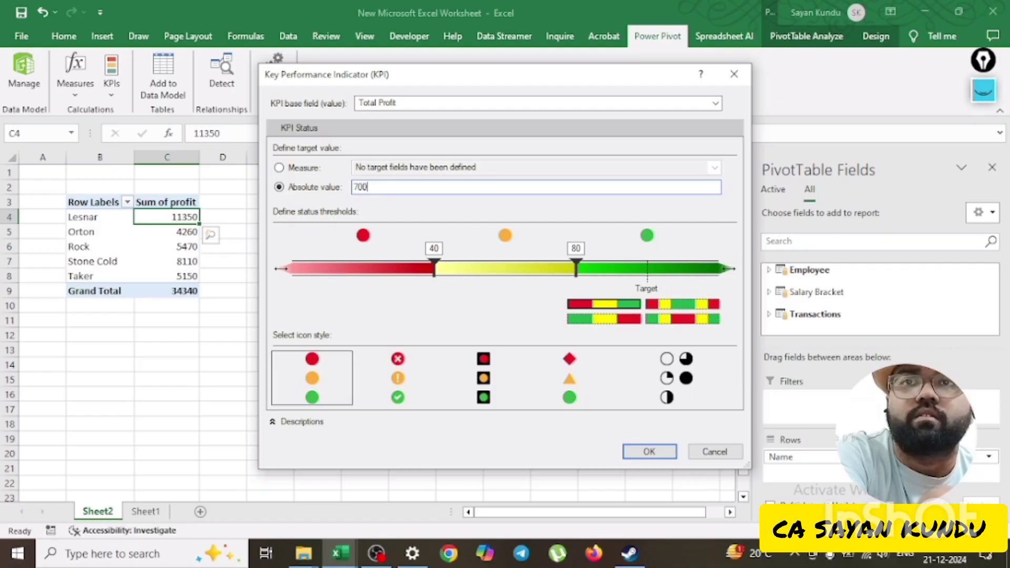
{"action": "type", "text": "0"}
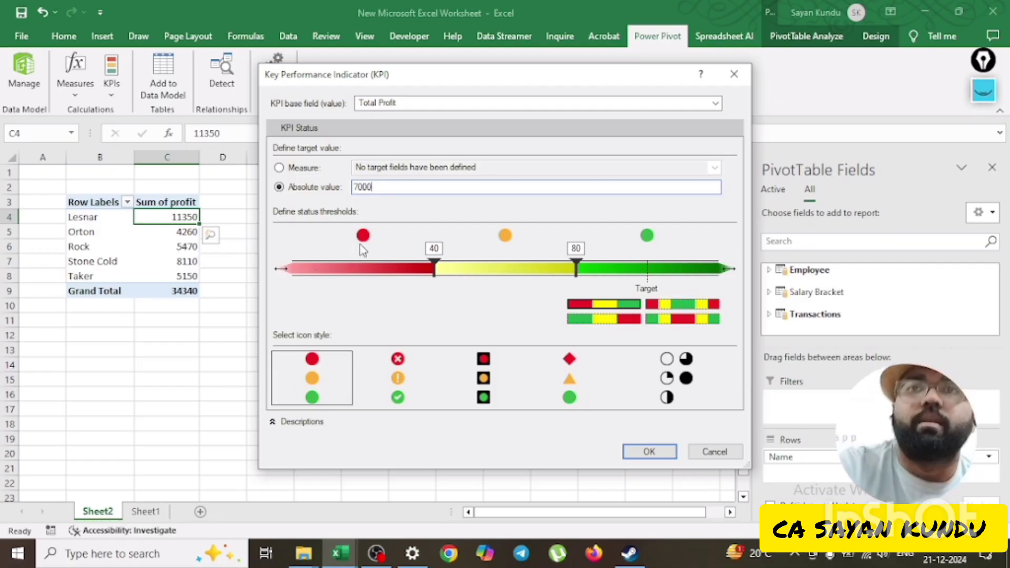
Step: Give the KPI the cross, exclamation and check mark icons, set its status thresholds to 5000 and 7000, and create it
{"action": "left_click", "coordinate": [387, 376]}
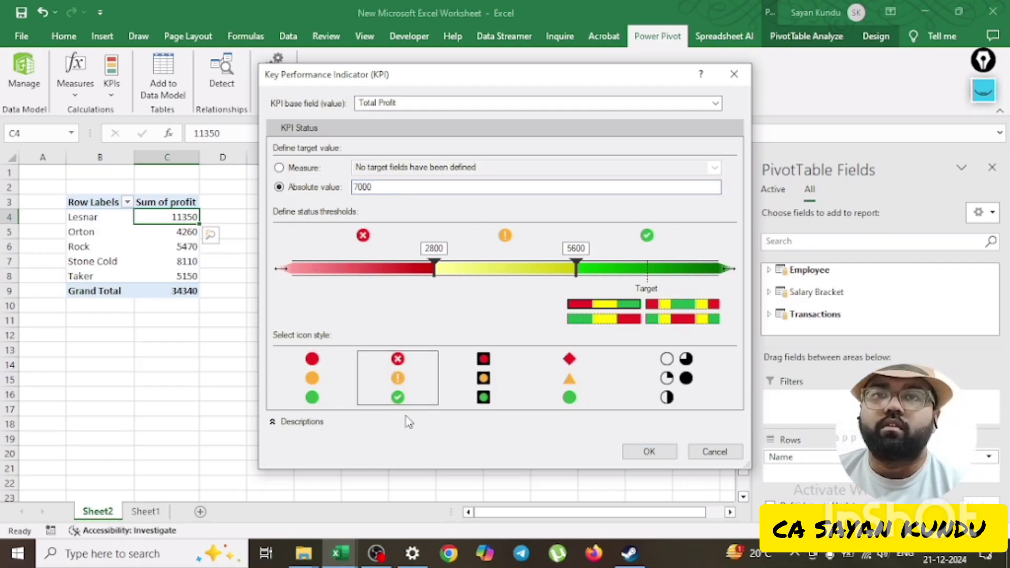
{"action": "left_click_drag", "start_coordinate": [437, 272], "coordinate": [530, 295]}
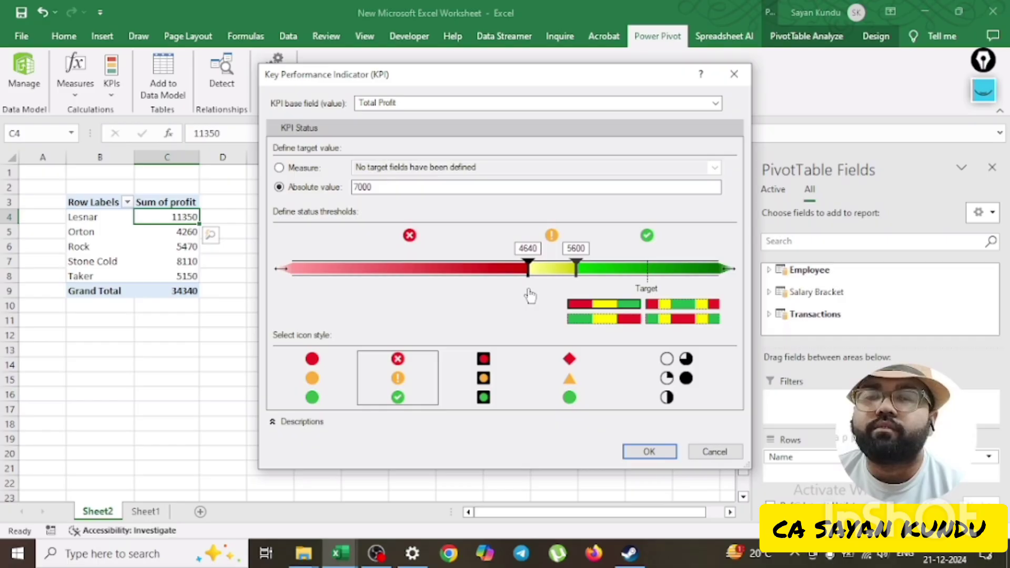
{"action": "left_click_drag", "start_coordinate": [576, 268], "coordinate": [650, 270]}
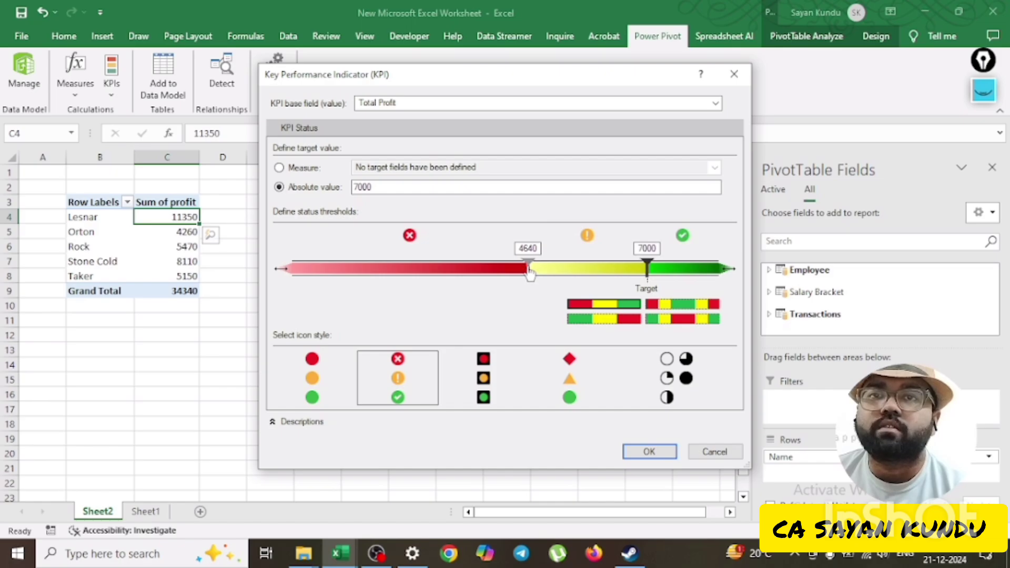
{"action": "left_click_drag", "start_coordinate": [528, 269], "coordinate": [548, 270]}
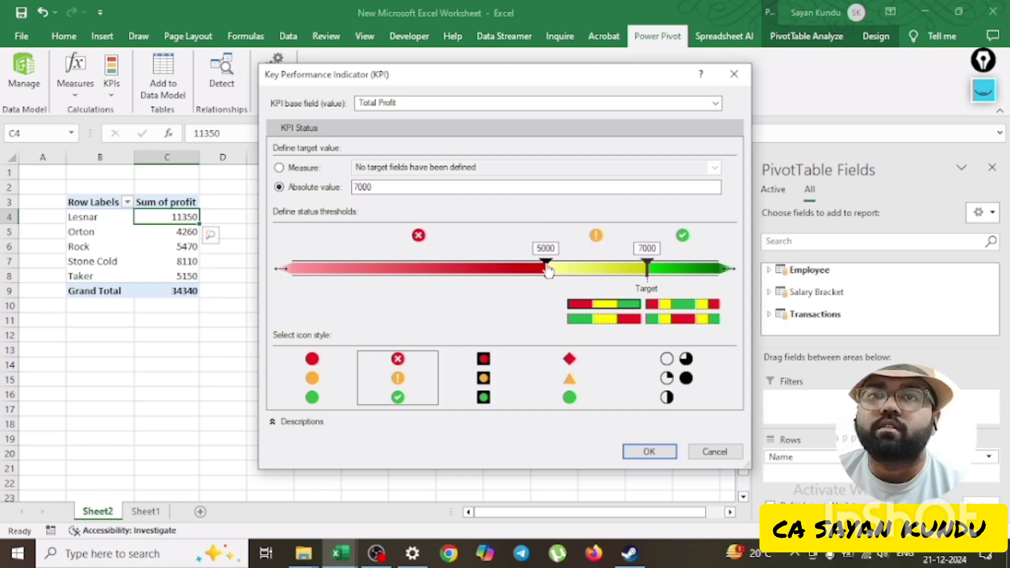
{"action": "left_click", "coordinate": [635, 453]}
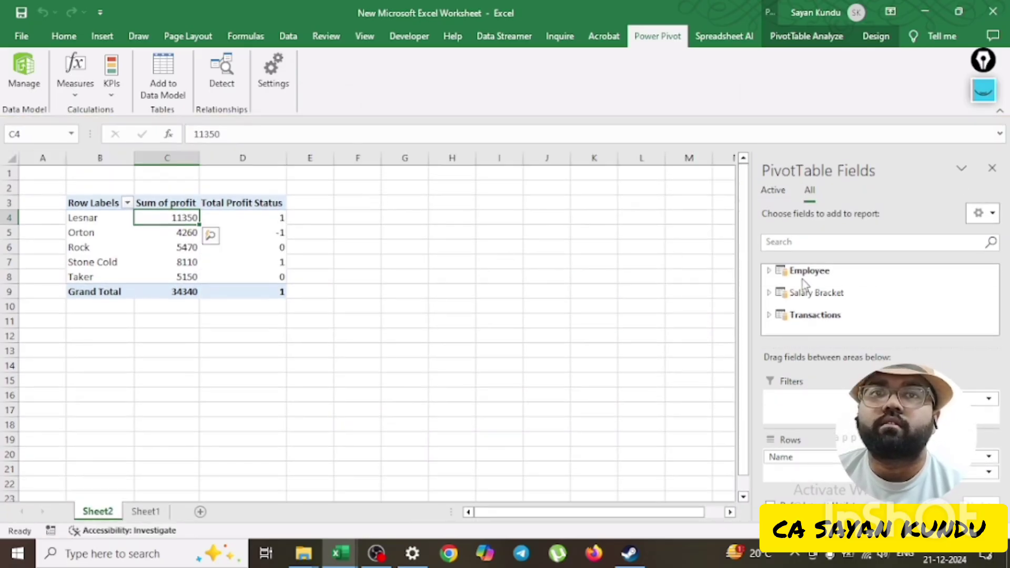
Step: Add the Total Profit KPI's value, goal and status from the Transactions table to the PivotTable, re-adding the status so it shows icons
{"action": "left_click", "coordinate": [768, 315]}
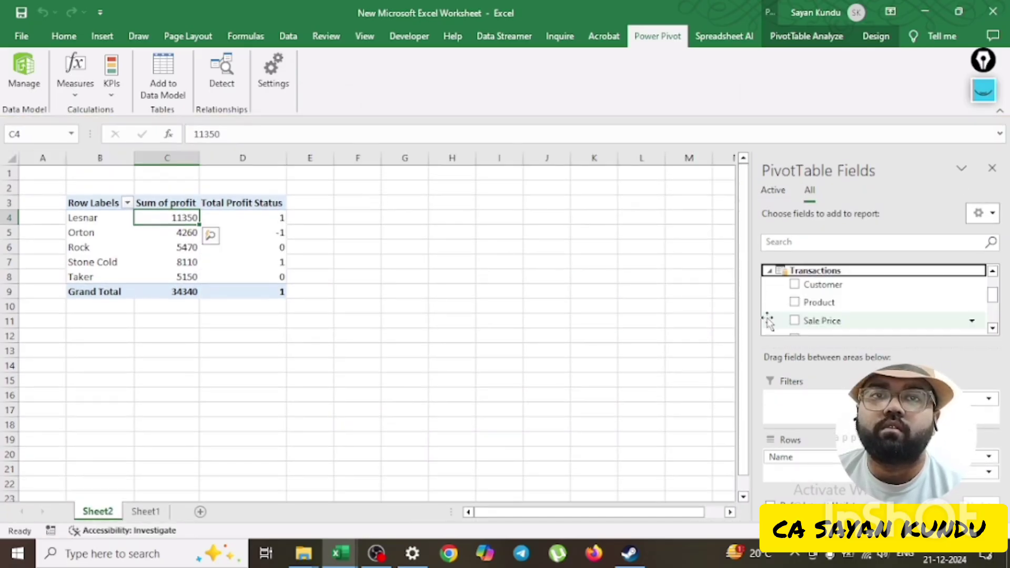
{"action": "scroll", "coordinate": [771, 317], "scroll_direction": "down", "scroll_amount": 5}
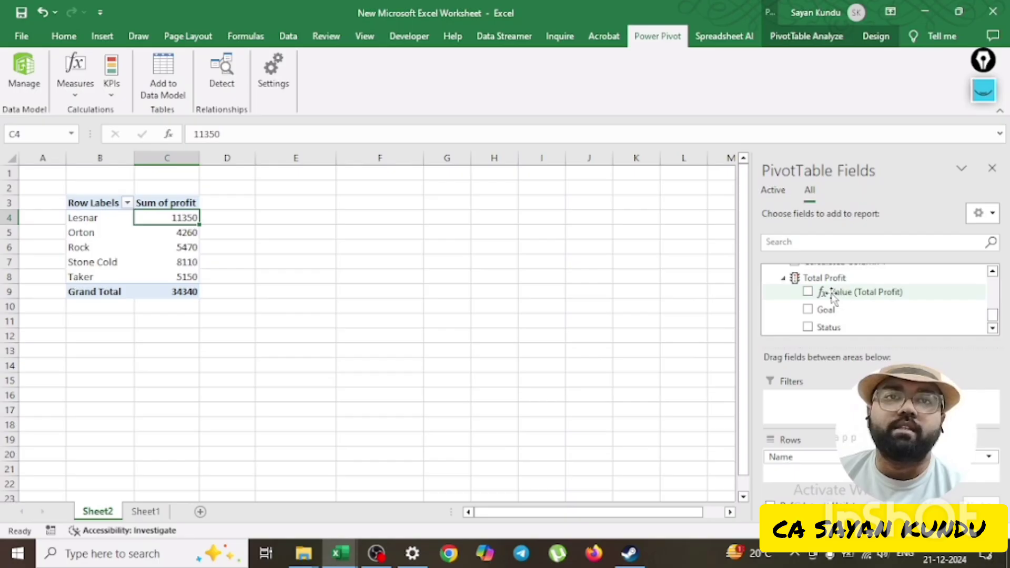
{"action": "left_click", "coordinate": [808, 293]}
{"action": "left_click", "coordinate": [807, 309]}
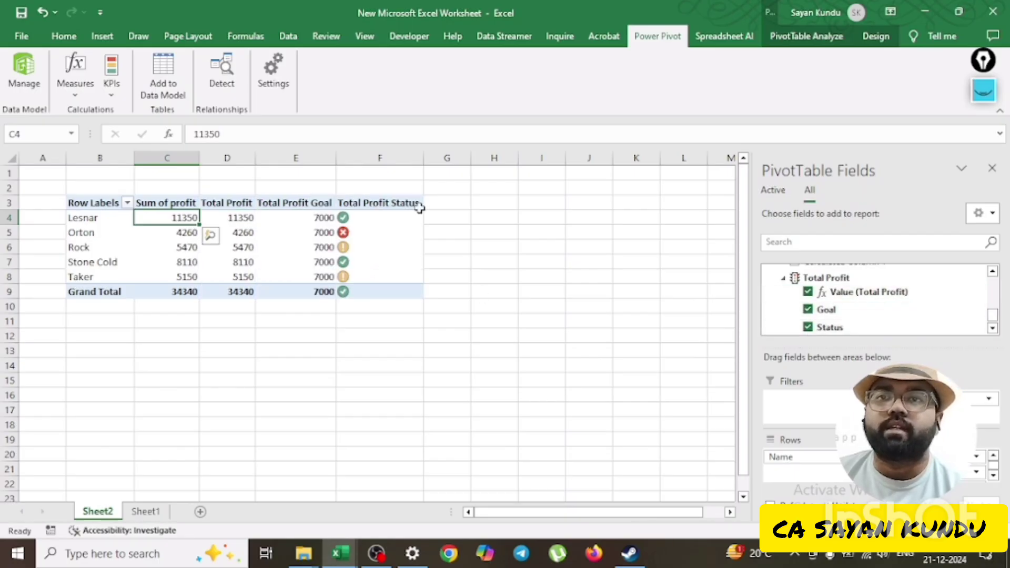
Step: Remove the Total Profit KPI's goal and value from the PivotTable, leaving only its status beside the summed profit
{"action": "left_click", "coordinate": [807, 309]}
{"action": "left_click", "coordinate": [807, 292]}
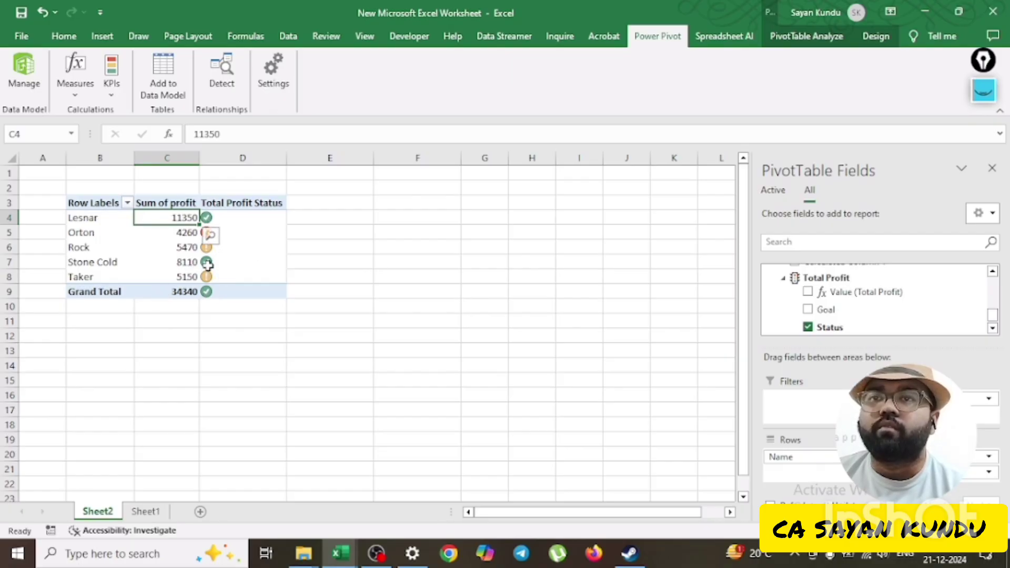
{"action": "left_click", "coordinate": [331, 245]}
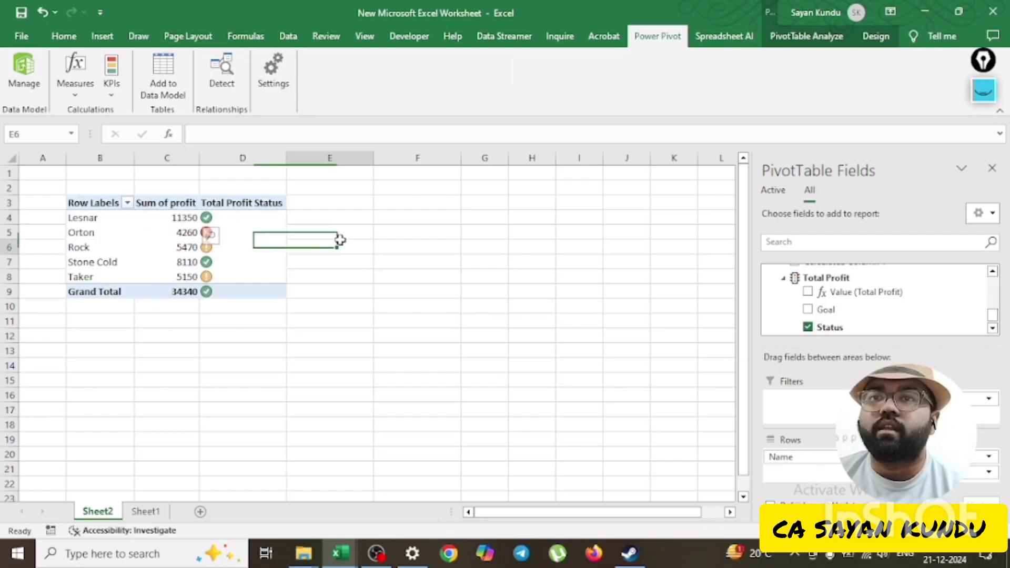
{"action": "left_click", "coordinate": [97, 232]}
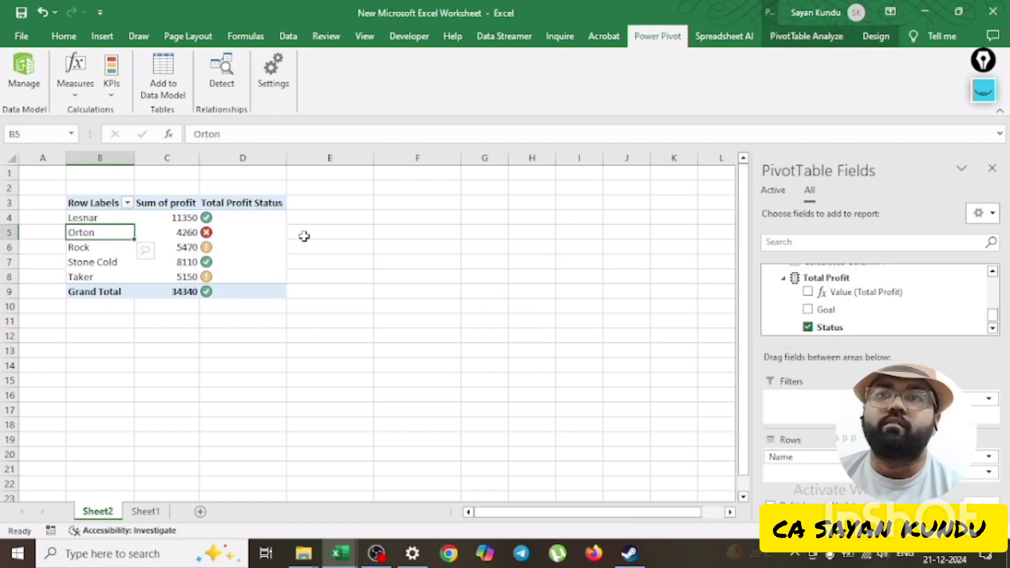
{"action": "left_click", "coordinate": [327, 232]}
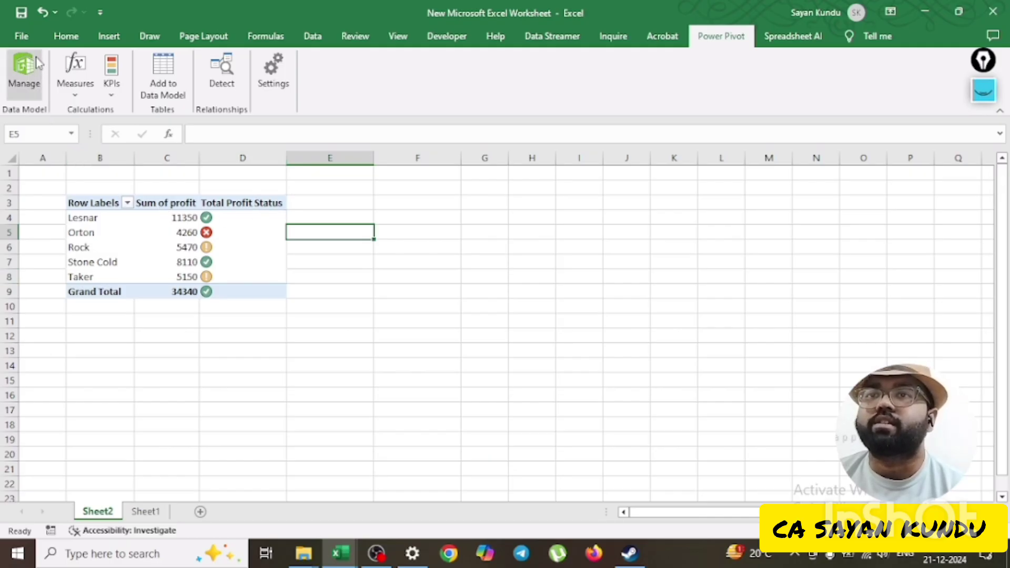
{"action": "left_click", "coordinate": [166, 333]}
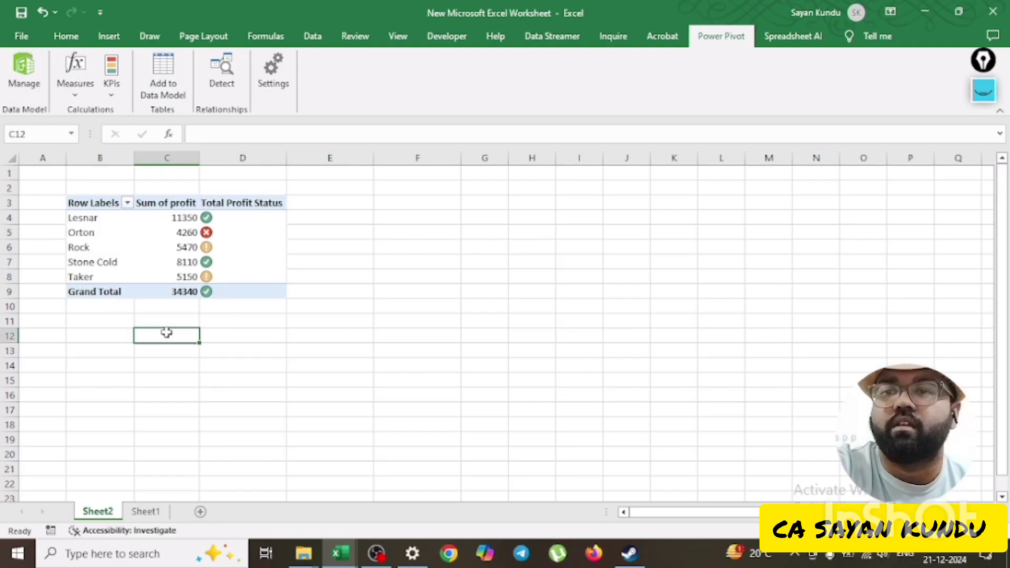